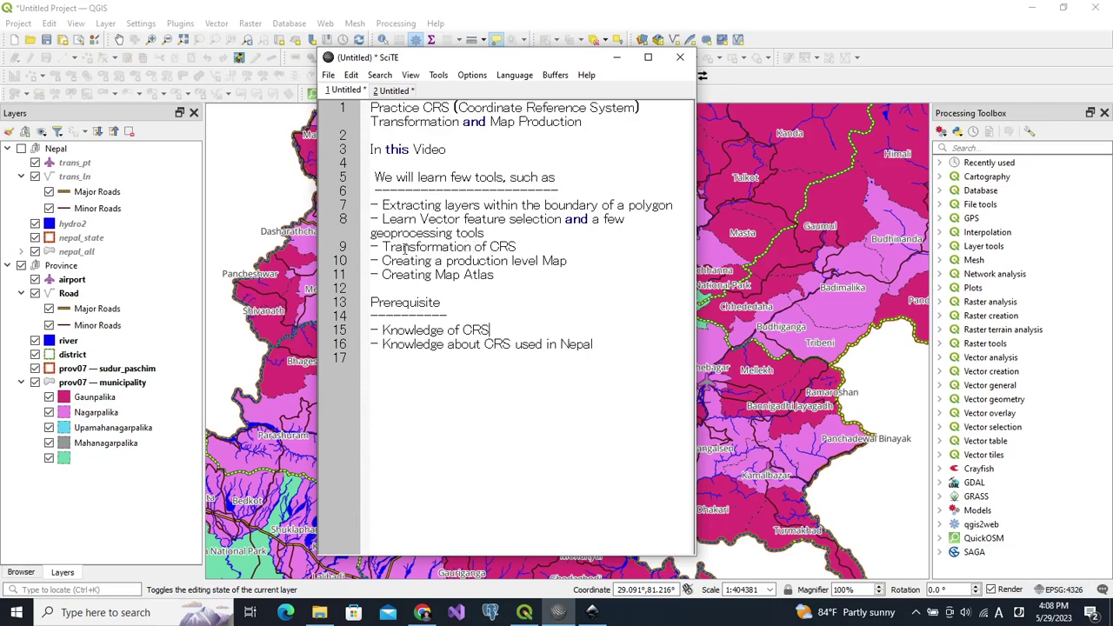
Step: Insert '(Reprojection)' and 'WGS84-GCS to WGS84 - UTM44N' into line 9 of the SciTE notes
{"action": "left_click_drag", "start_coordinate": [381, 248], "coordinate": [527, 242]}
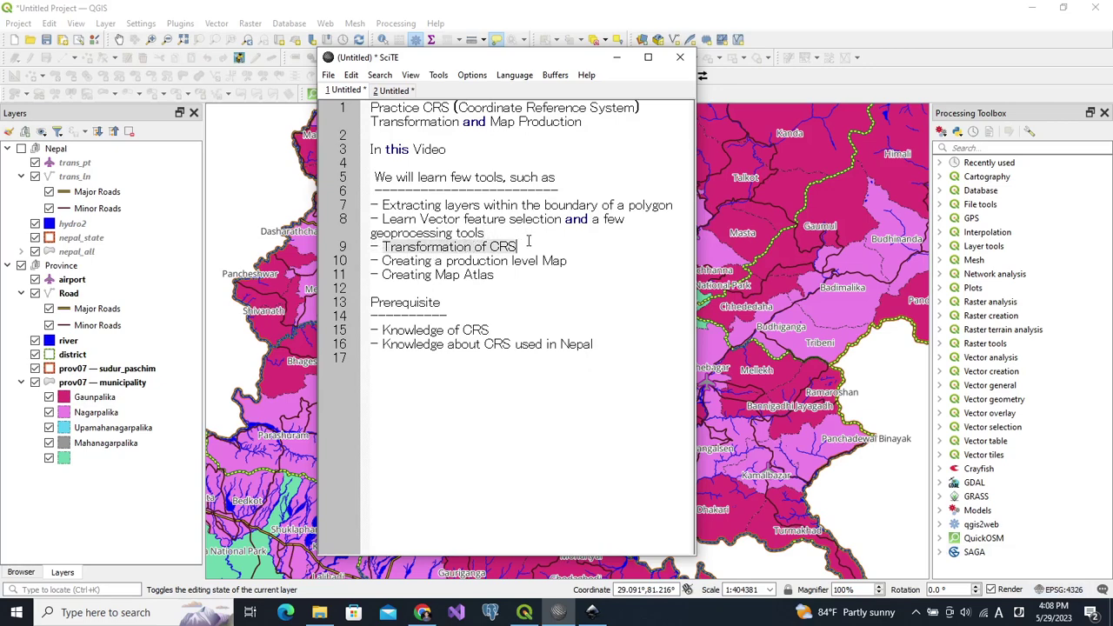
{"action": "left_click", "coordinate": [488, 251]}
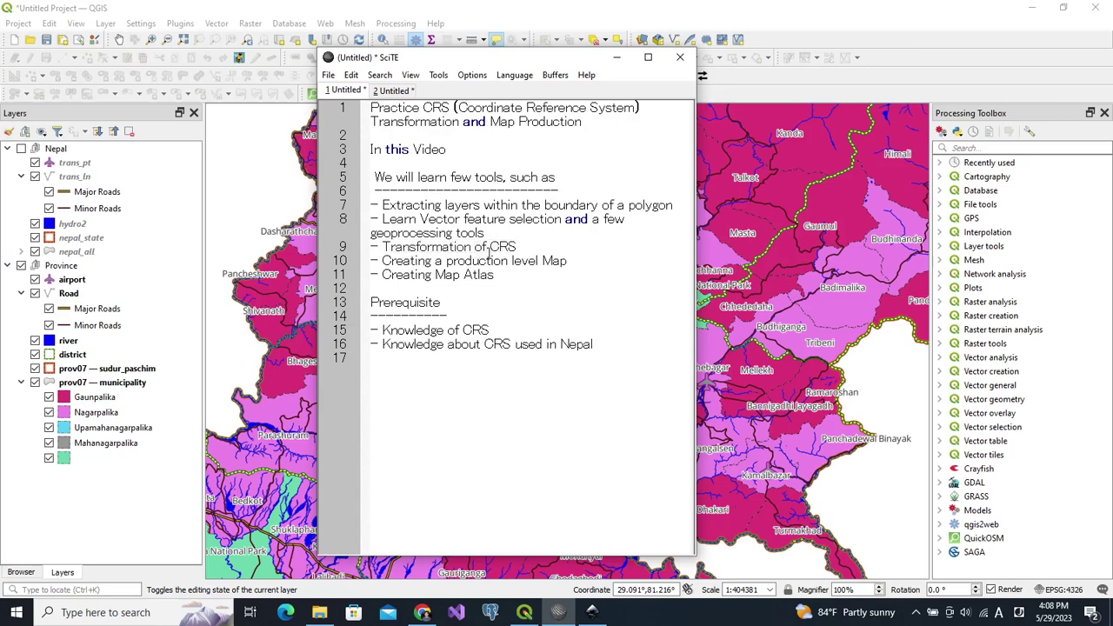
{"action": "type", "text": "(Reprojection"}
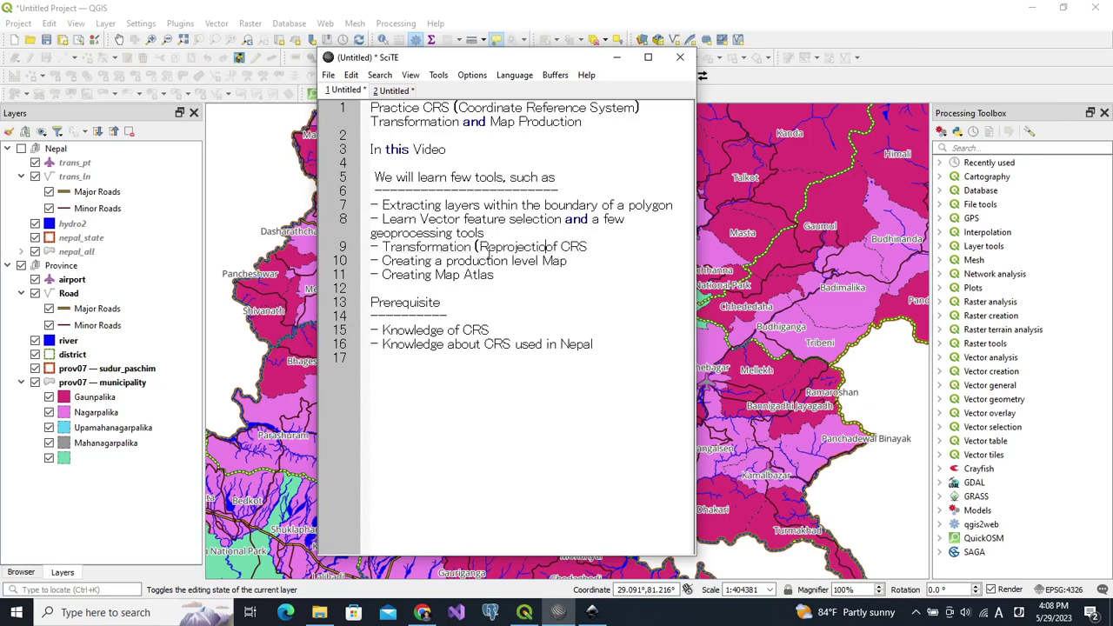
{"action": "type", "text": ")"}
{"action": "left_click", "coordinate": [604, 247]}
{"action": "type", "text": "WGS"}
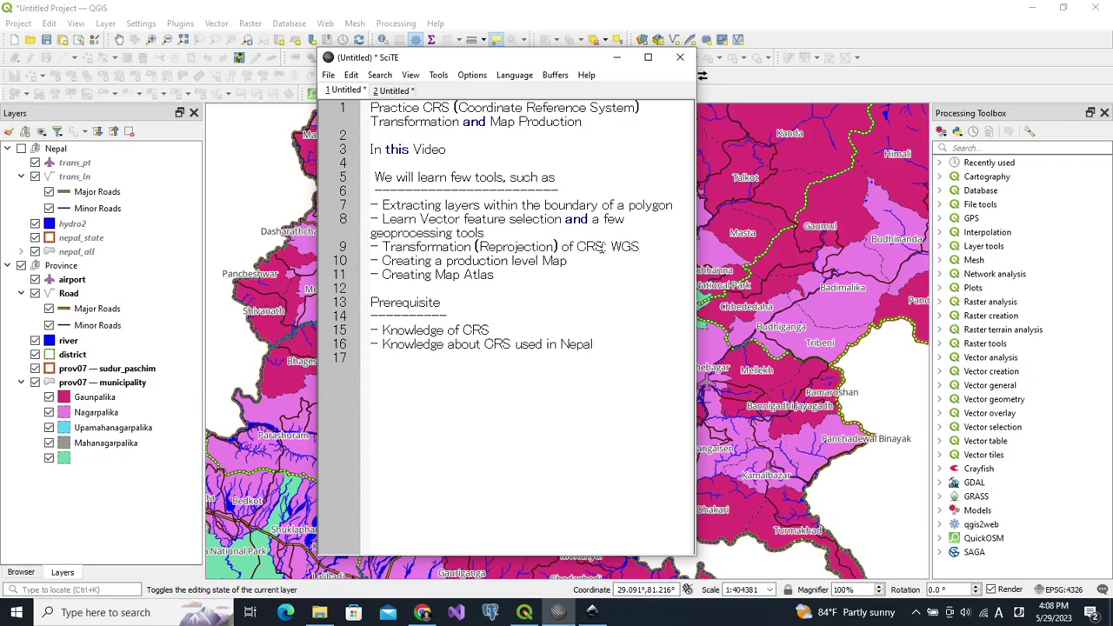
{"action": "type", "text": "84-GCS"}
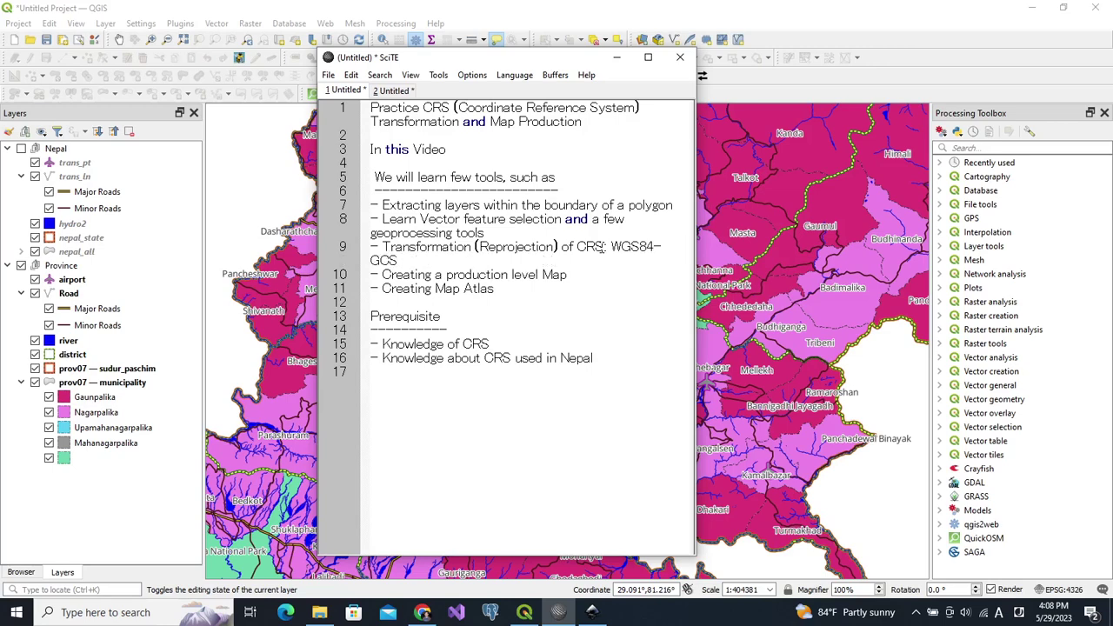
{"action": "type", "text": " to WGS84 - UTM44n"}
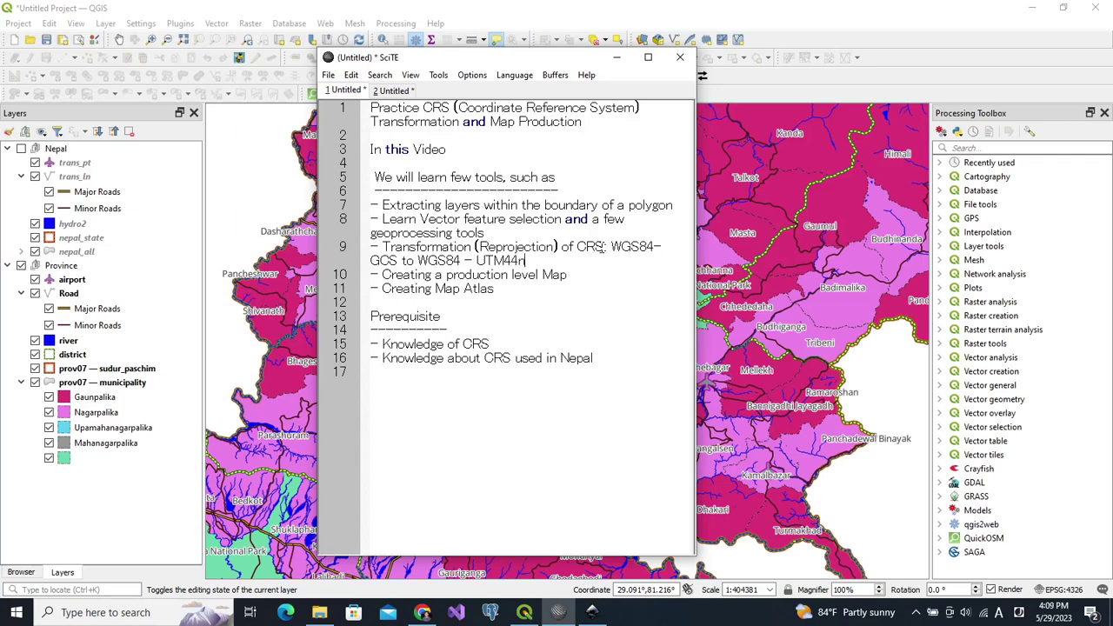
{"action": "key", "text": "BackSpace"}
{"action": "type", "text": "N"}
{"action": "left_click_drag", "start_coordinate": [383, 246], "coordinate": [528, 259]}
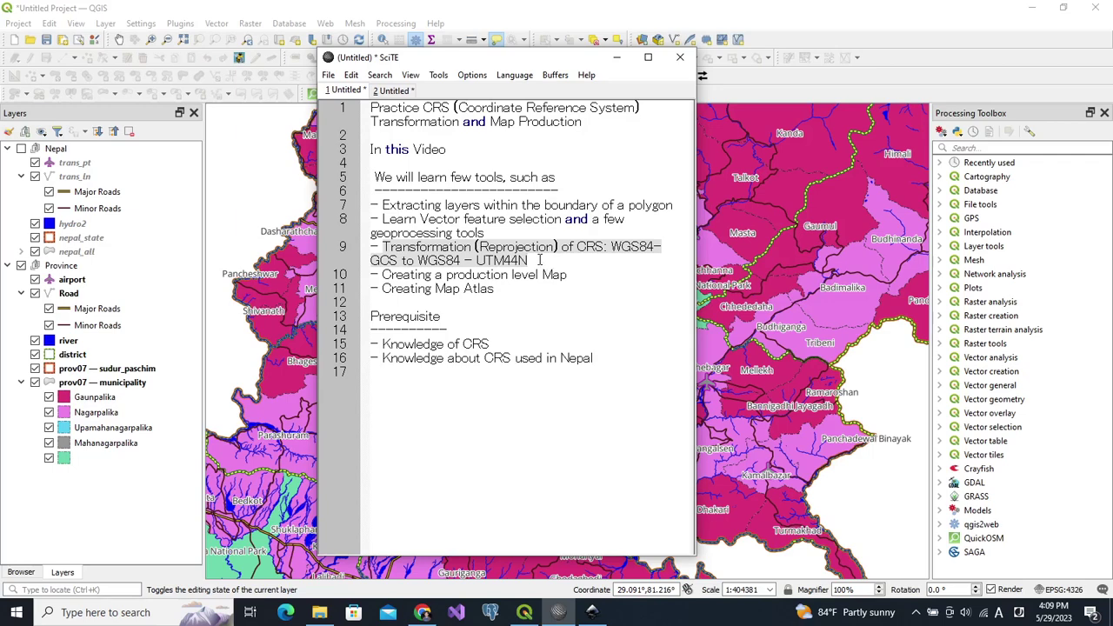
Step: Start a Save Features As export of the prov07 — sudur_paschim layer
{"action": "left_click", "coordinate": [617, 57]}
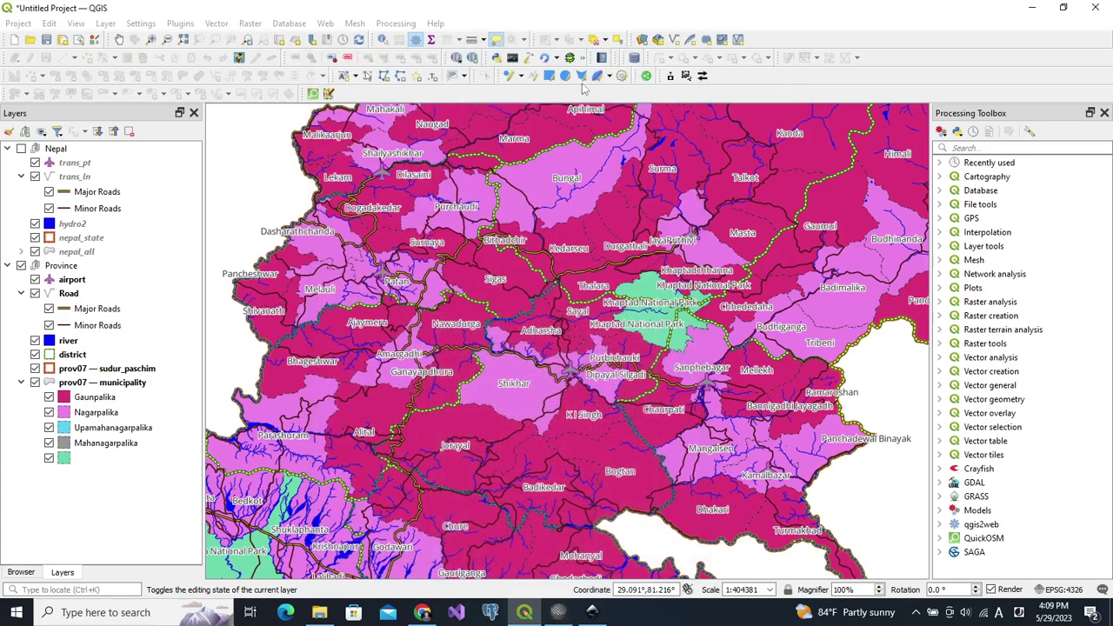
{"action": "left_click", "coordinate": [129, 372]}
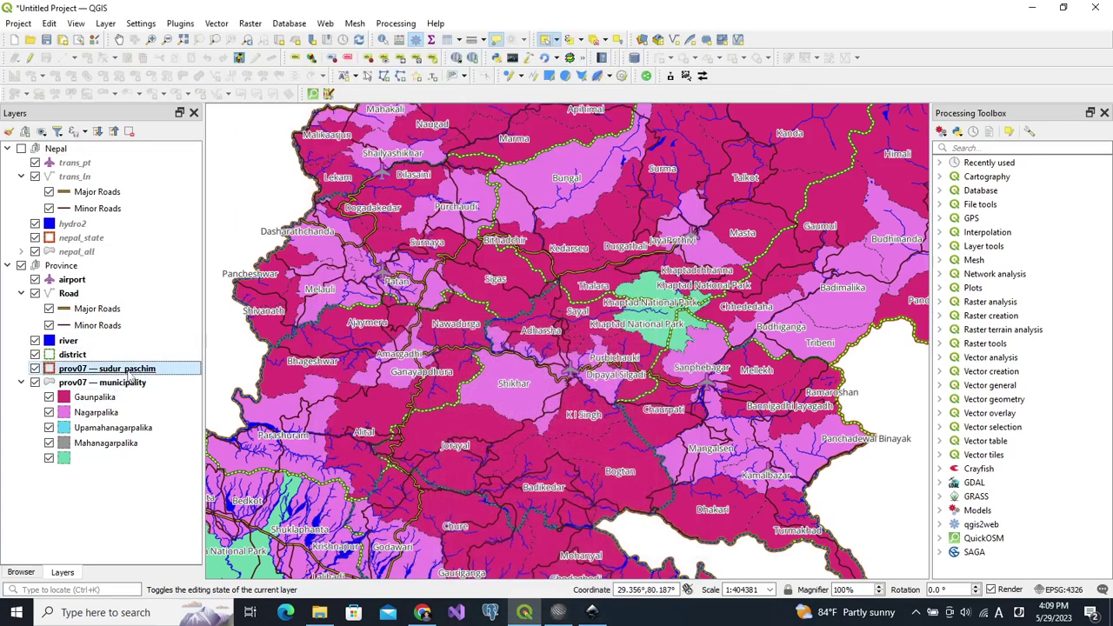
{"action": "right_click", "coordinate": [129, 373]}
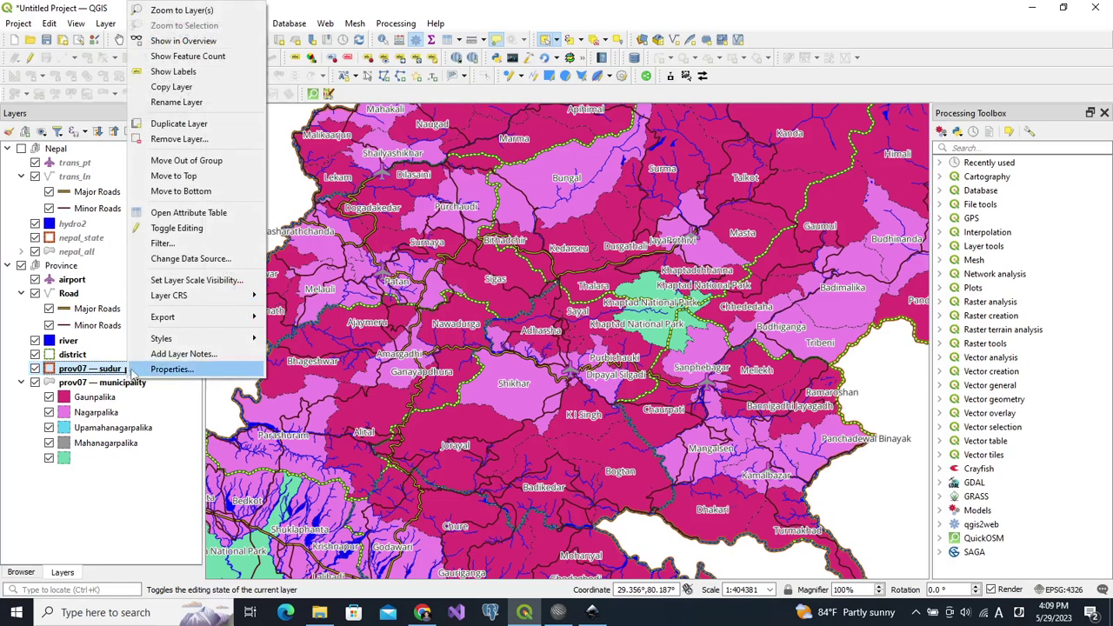
{"action": "mouse_move", "coordinate": [216, 323]}
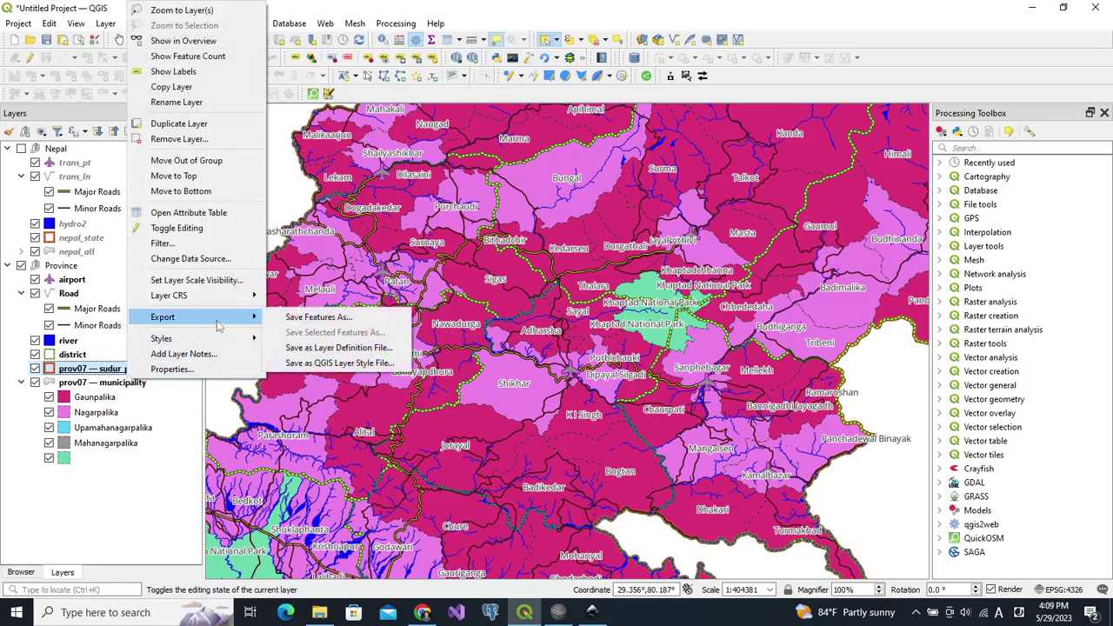
{"action": "left_click", "coordinate": [292, 326]}
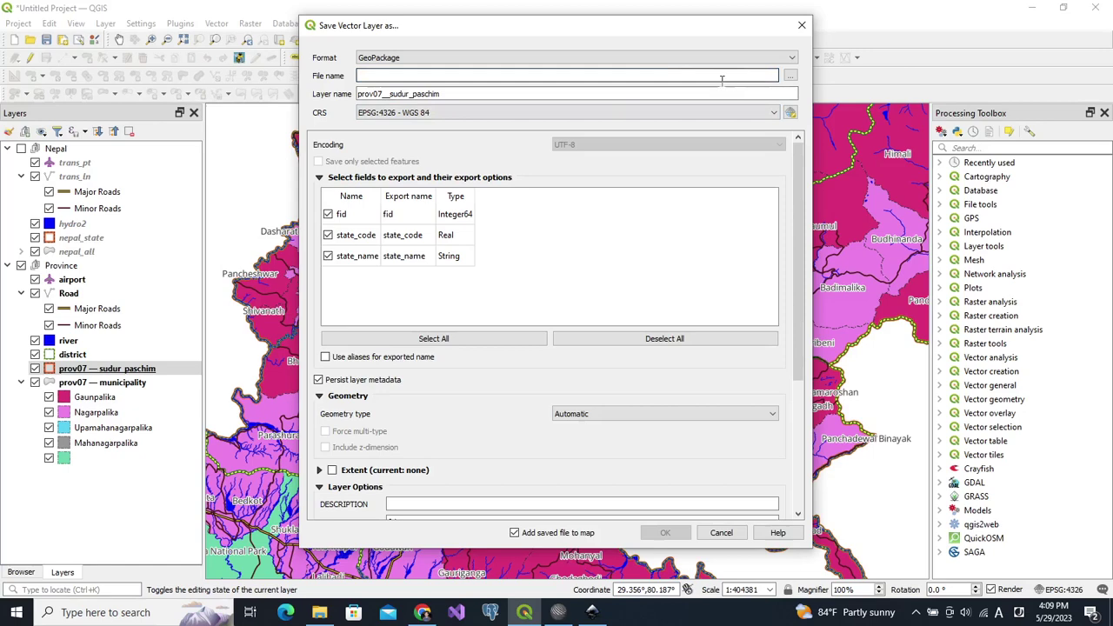
Step: Set the output file to prov07utm.gpkg and the layer name to sudur_paschim
{"action": "left_click", "coordinate": [790, 78]}
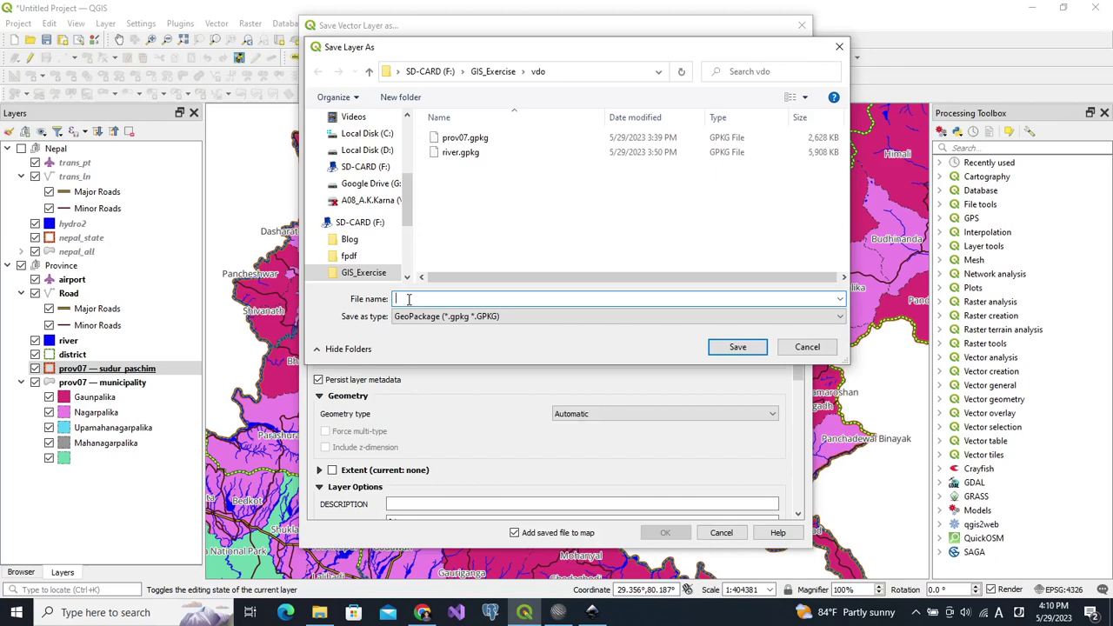
{"action": "type", "text": "prov"}
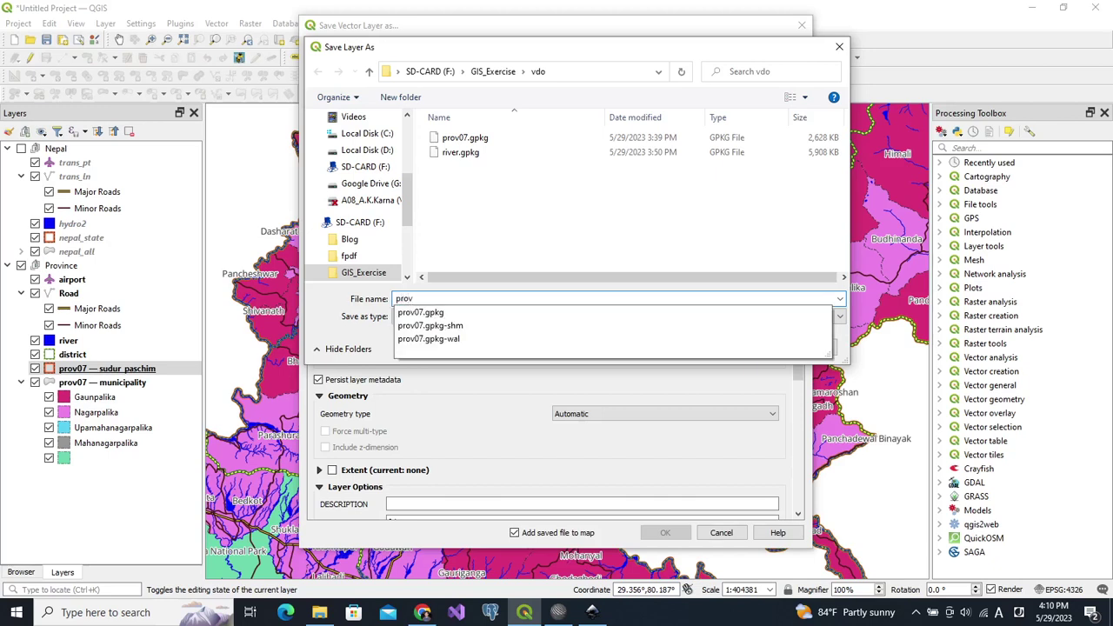
{"action": "type", "text": "07ut"}
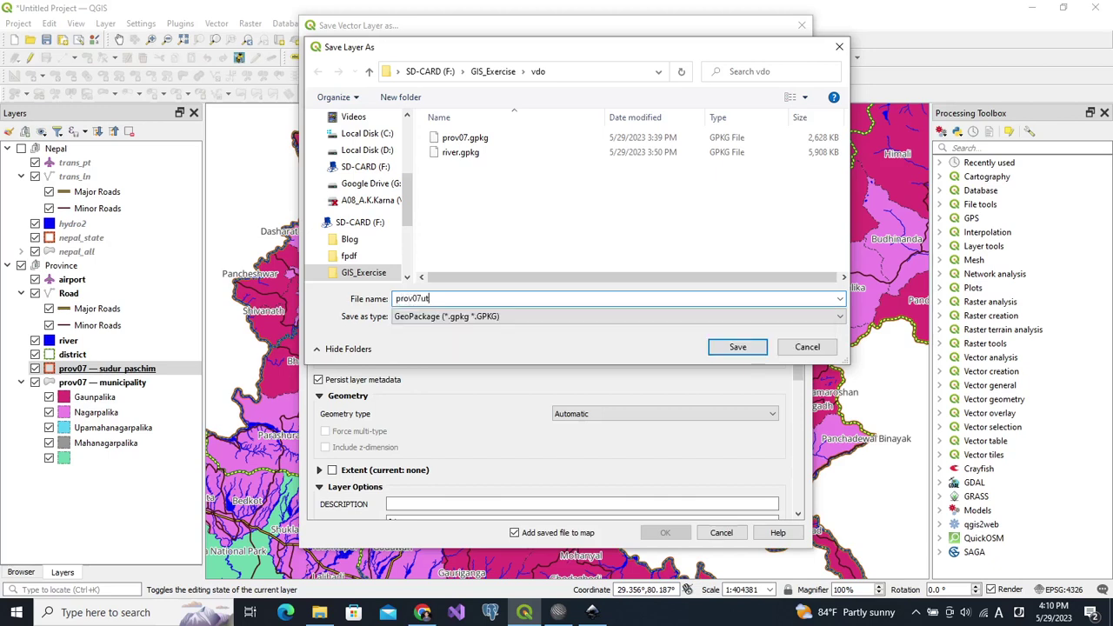
{"action": "type", "text": "m"}
{"action": "key", "text": "Return"}
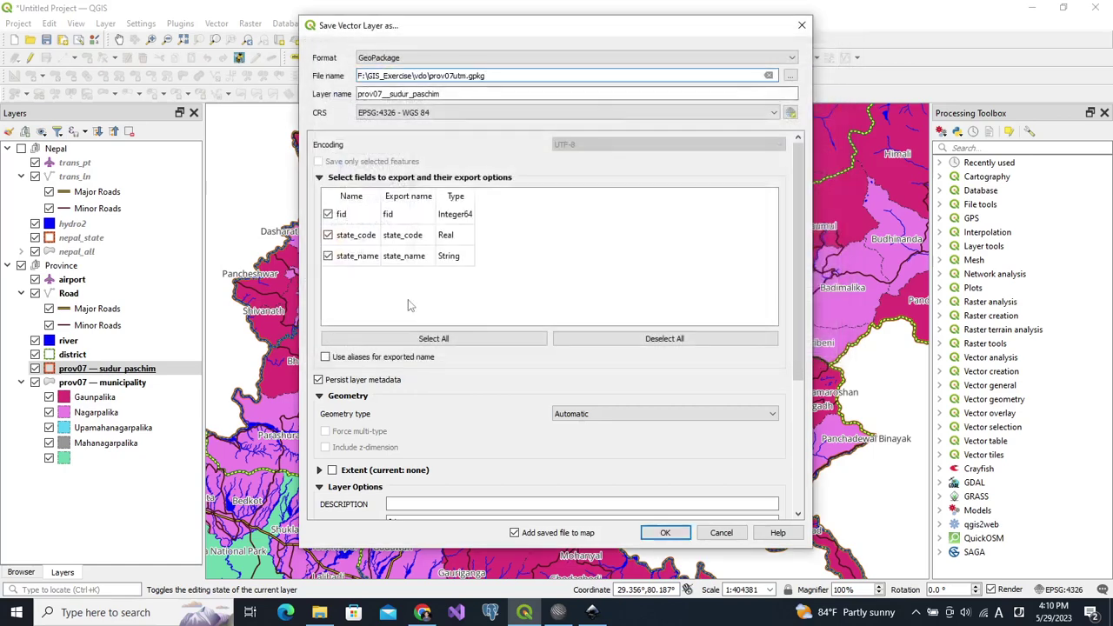
{"action": "left_click", "coordinate": [387, 94]}
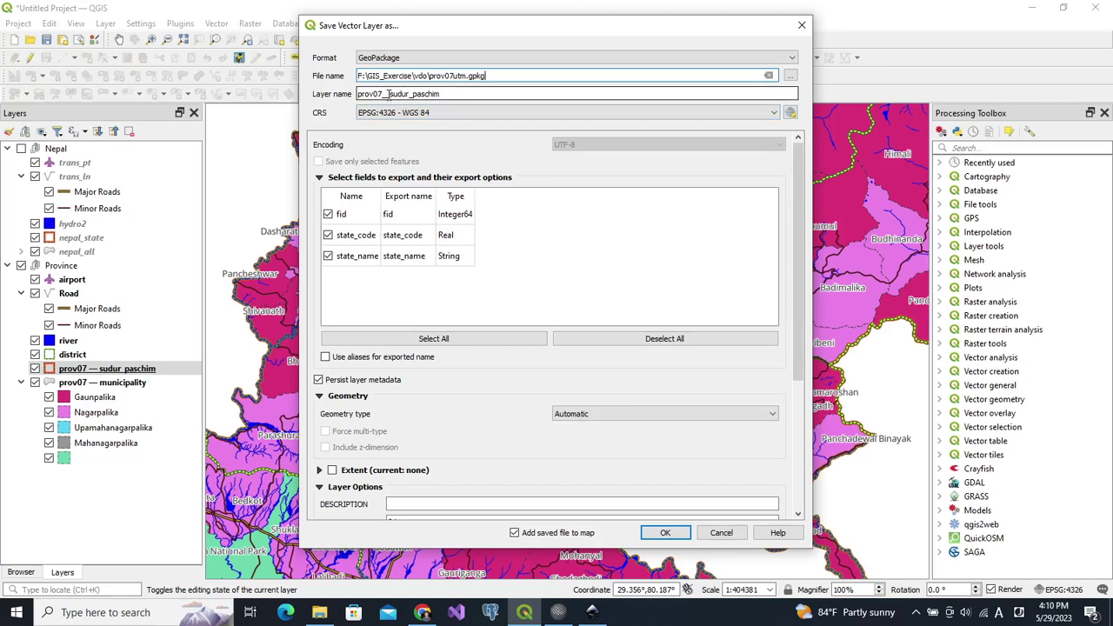
{"action": "left_click_drag", "start_coordinate": [389, 94], "coordinate": [357, 94]}
{"action": "key", "text": "BackSpace"}
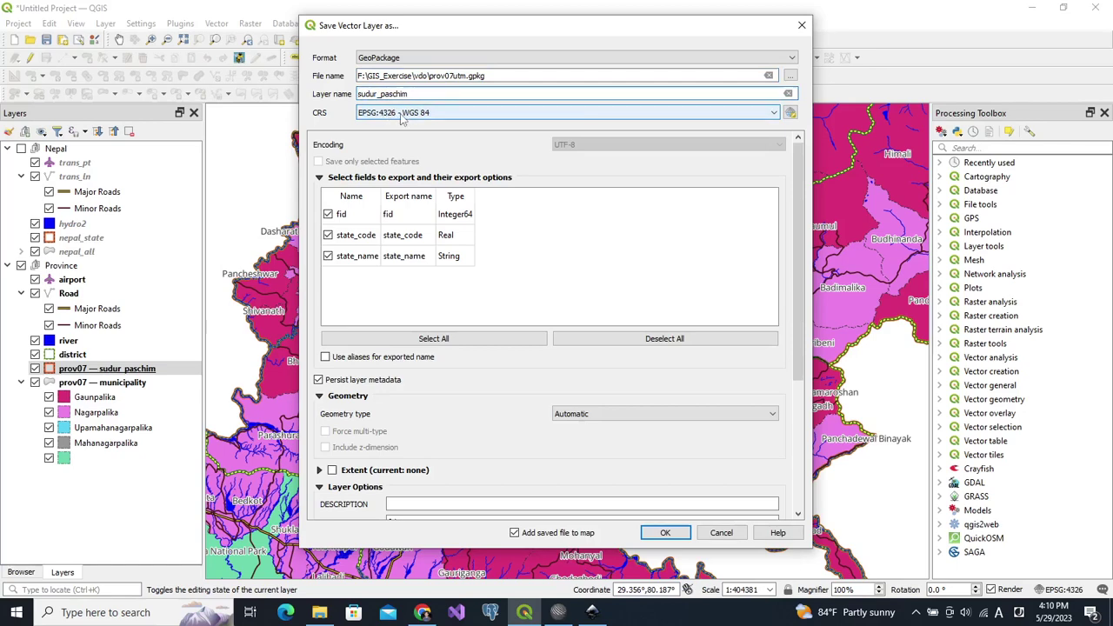
{"action": "left_click", "coordinate": [703, 116]}
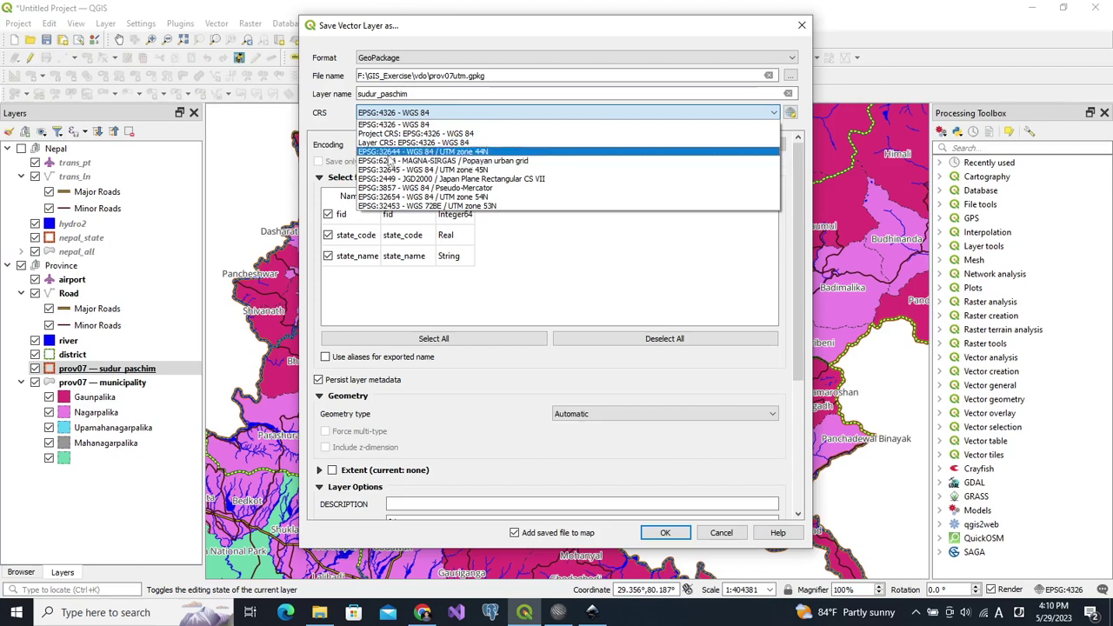
Step: Choose EPSG:32644 - WGS 84 / UTM zone 44N as the export CRS, filtering by '44n'
{"action": "left_click", "coordinate": [793, 118]}
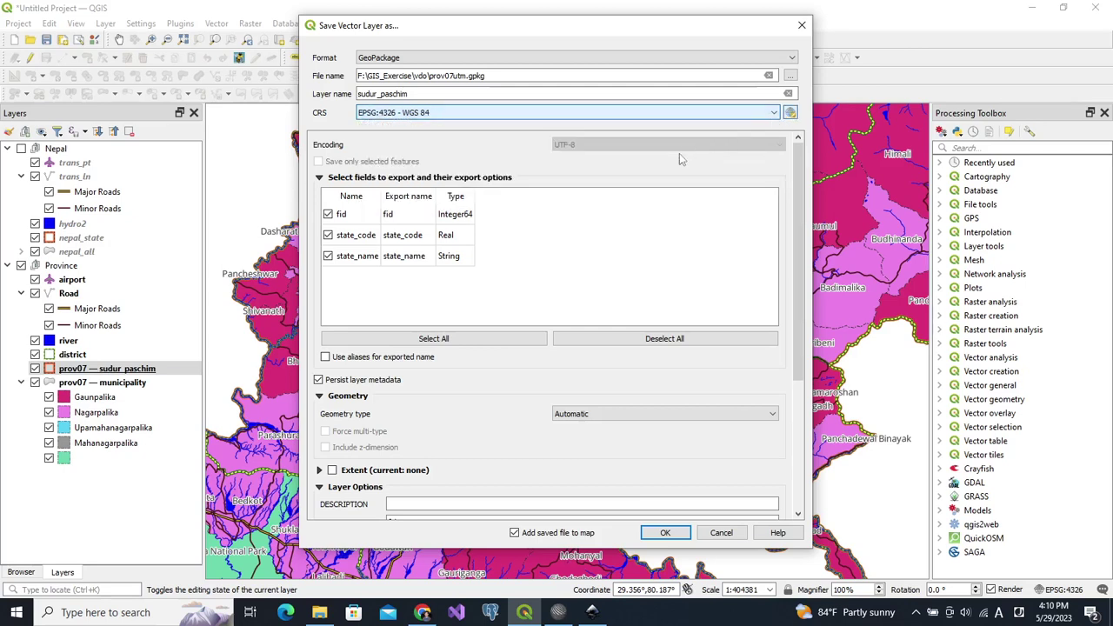
{"action": "left_click", "coordinate": [791, 114]}
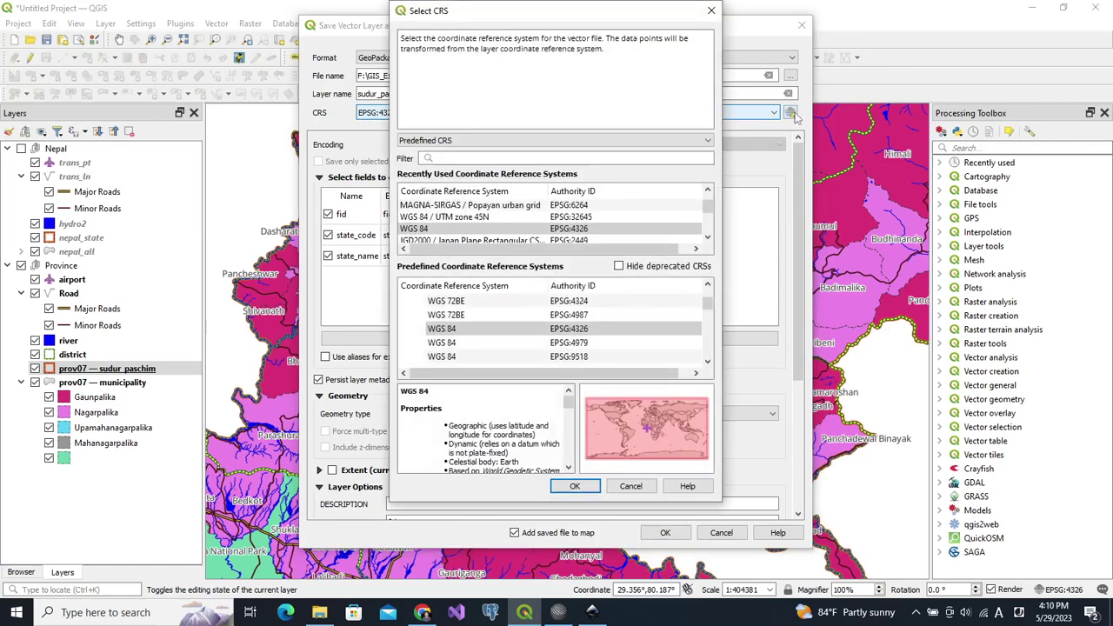
{"action": "left_click", "coordinate": [592, 159]}
{"action": "type", "text": "4"}
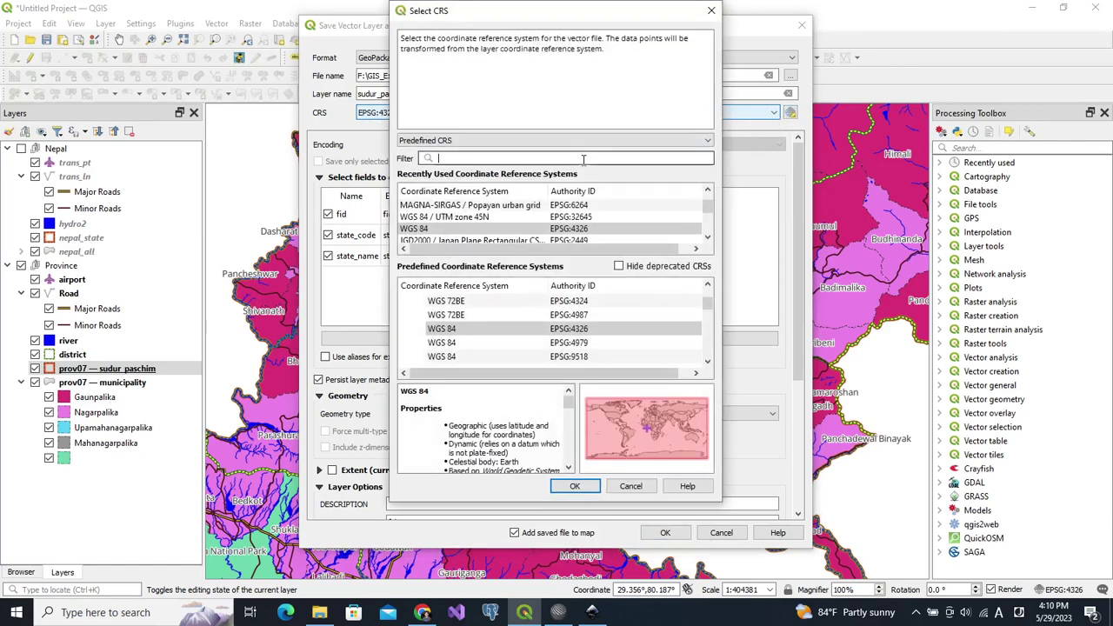
{"action": "type", "text": "4n"}
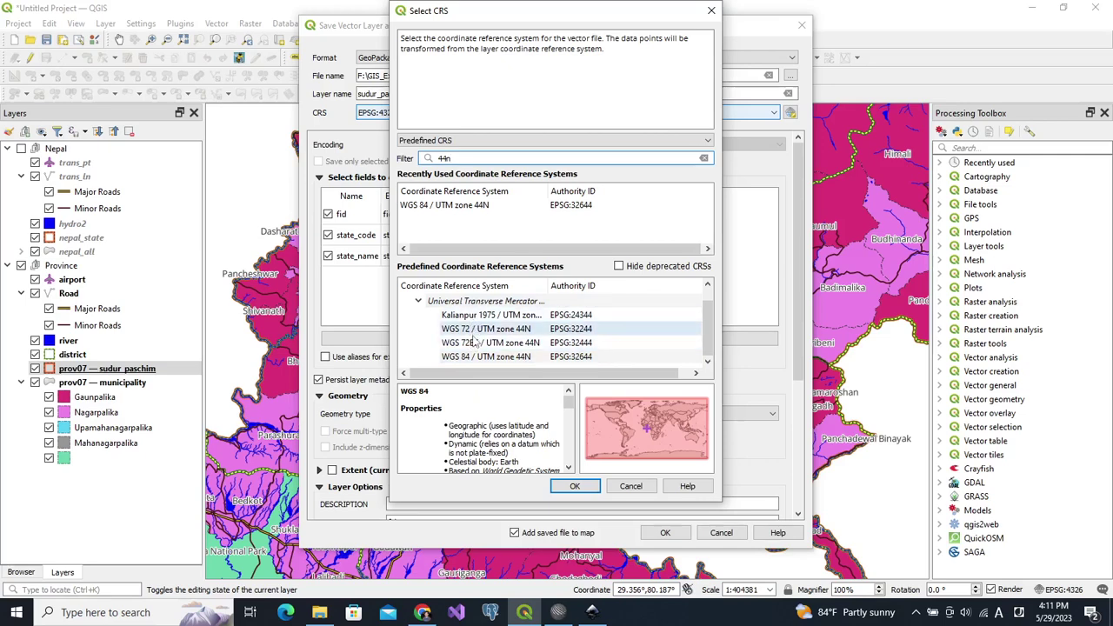
{"action": "left_click", "coordinate": [474, 358]}
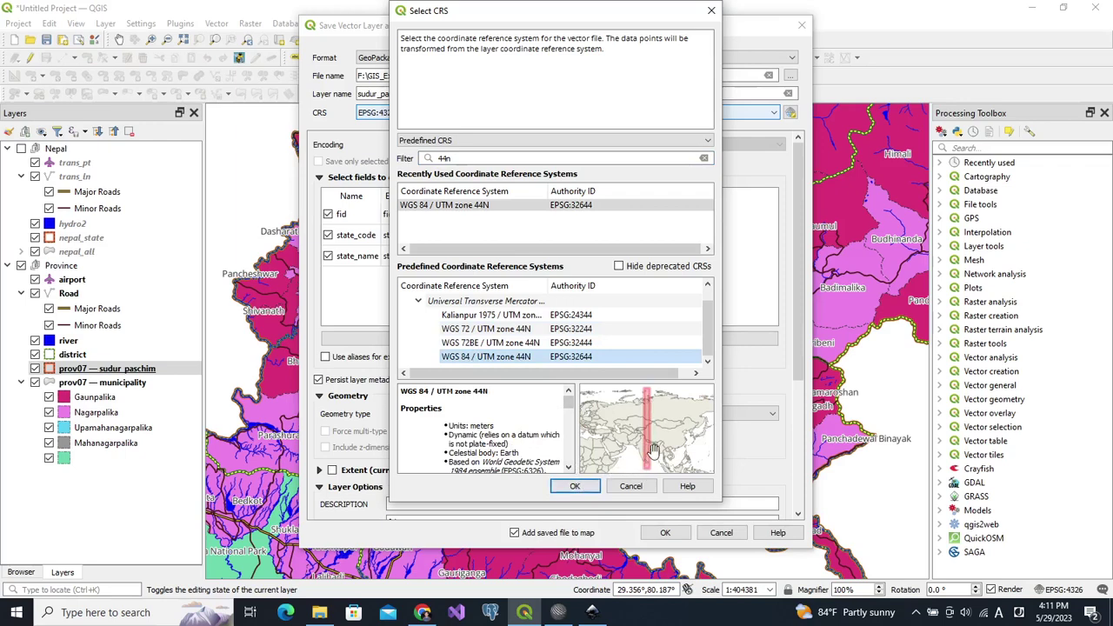
{"action": "left_click", "coordinate": [594, 491]}
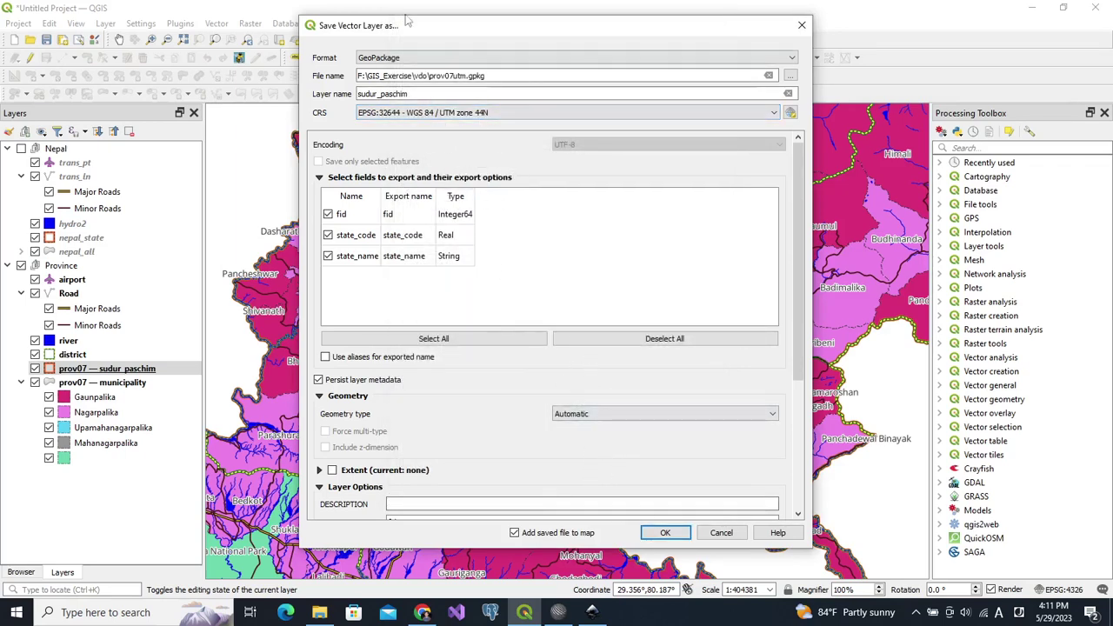
Step: Save prov07utm.gpkg and move the new prov07utm — sudur_paschim layer to the list bottom
{"action": "left_click", "coordinate": [651, 538]}
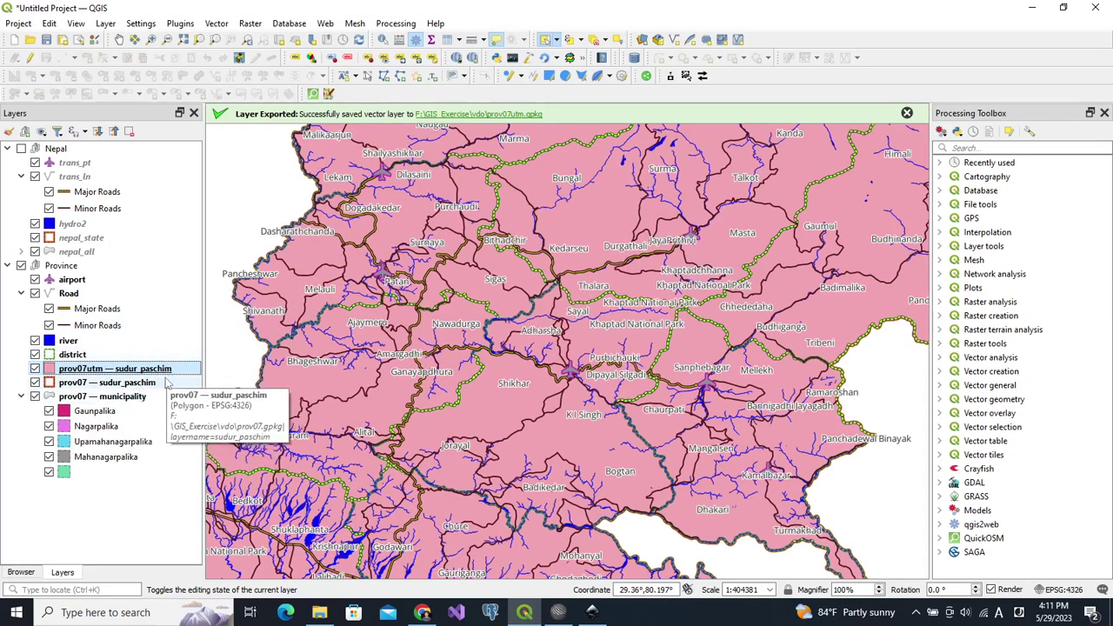
{"action": "left_click_drag", "start_coordinate": [166, 373], "coordinate": [154, 504]}
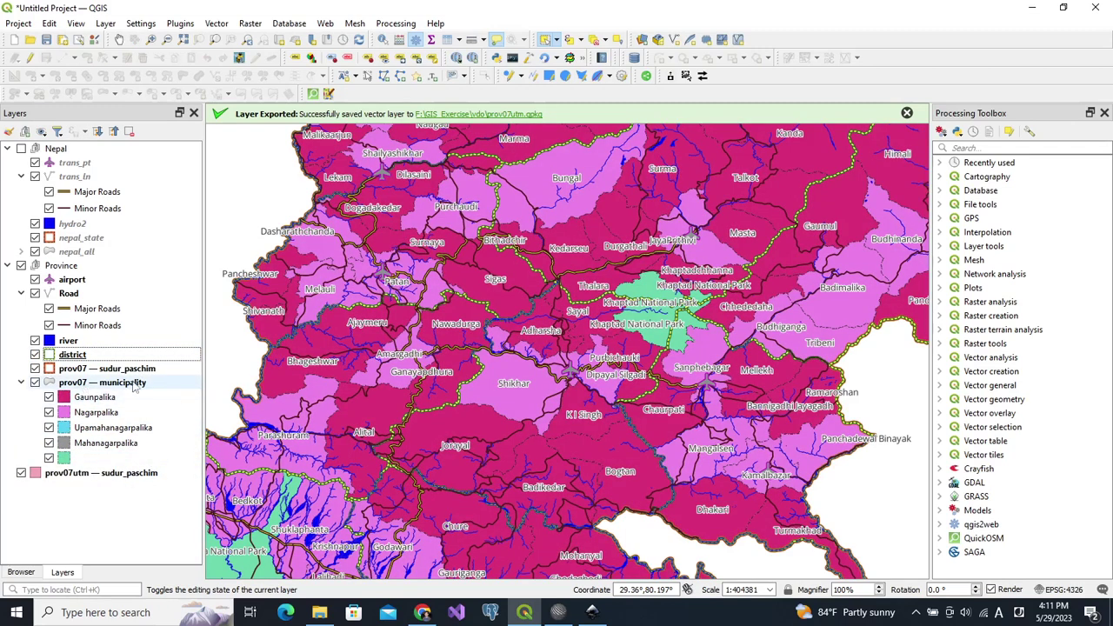
Step: Filter the Processing Toolbox with 'reproj' to show the Reproject layer tool
{"action": "left_click", "coordinate": [964, 149]}
{"action": "type", "text": "re"}
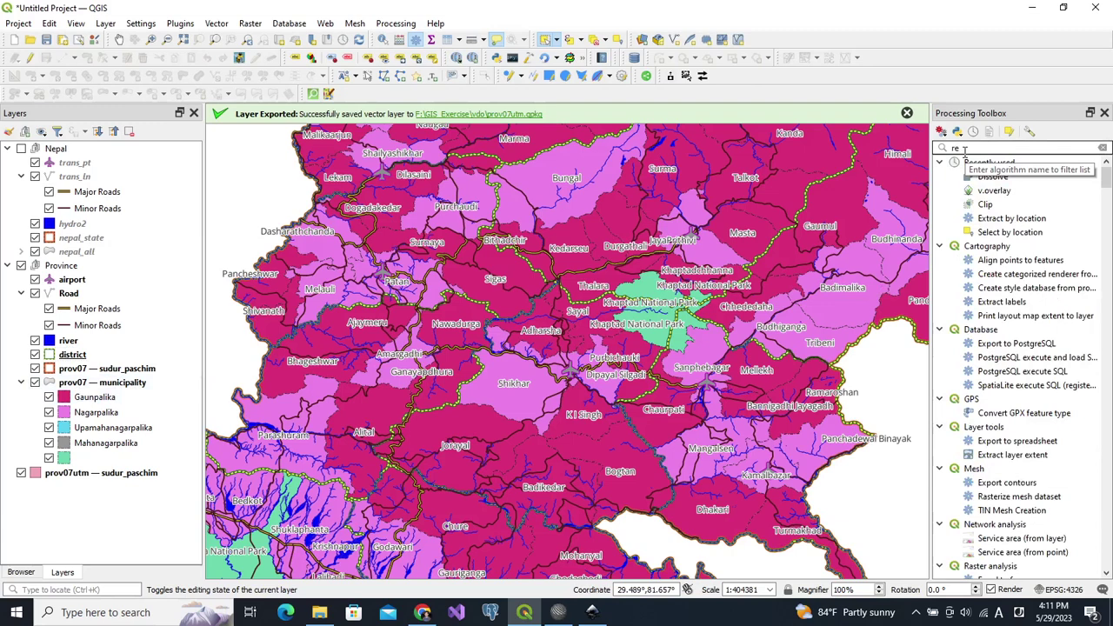
{"action": "type", "text": "proje"}
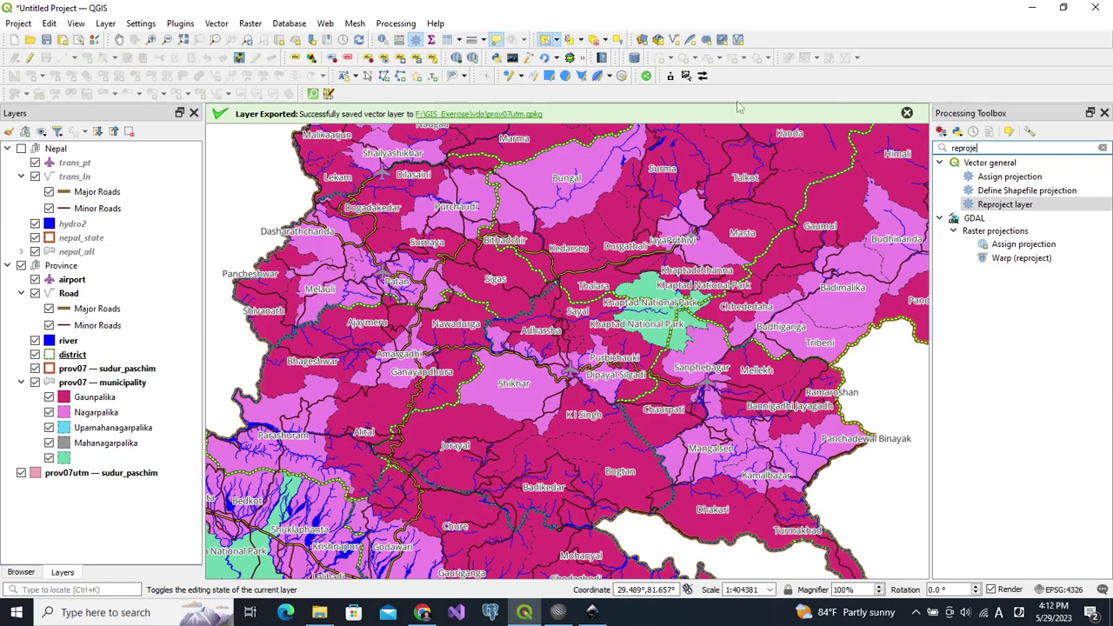
{"action": "left_click", "coordinate": [402, 26]}
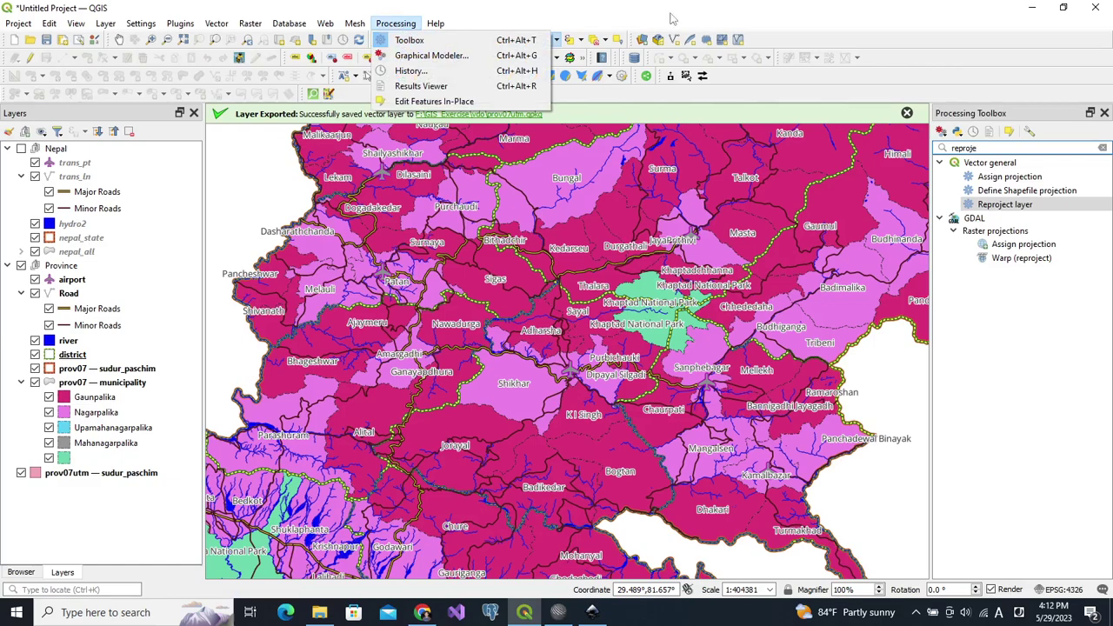
{"action": "left_click", "coordinate": [769, 18]}
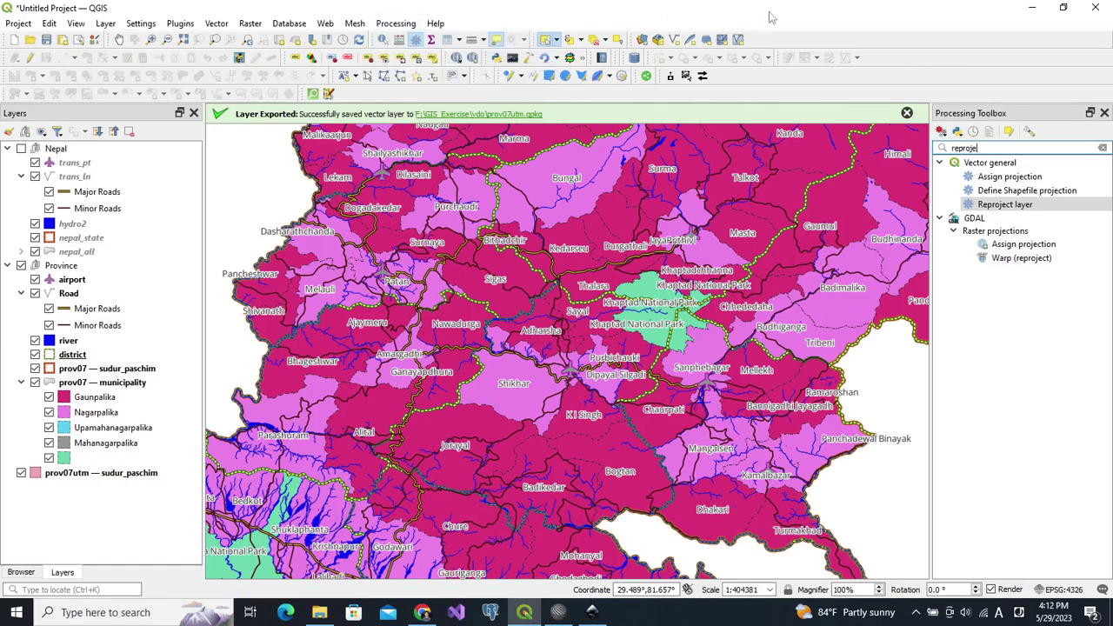
Step: Run Reproject layer on district to EPSG:32644, saving it as district in prov07utm.gpkg
{"action": "double_click", "coordinate": [970, 205]}
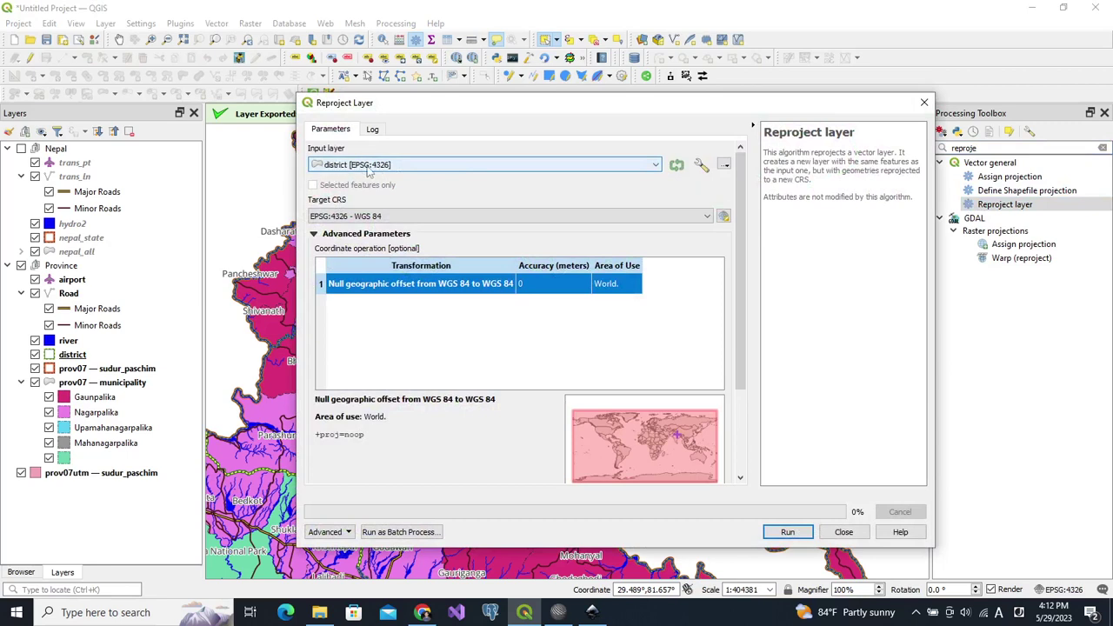
{"action": "left_click", "coordinate": [444, 217]}
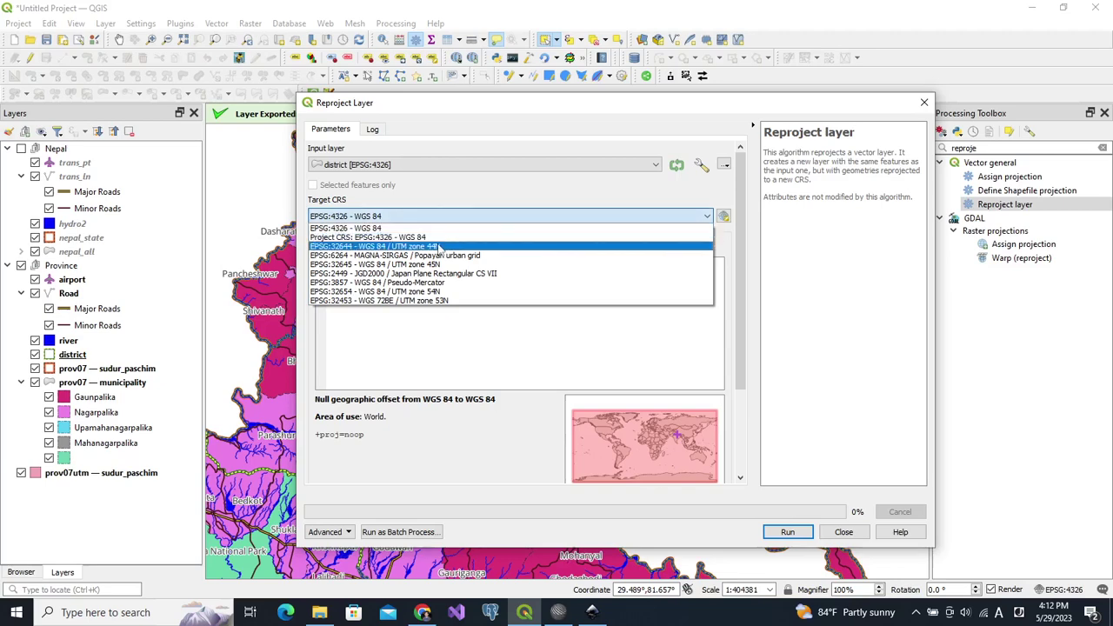
{"action": "left_click", "coordinate": [439, 247]}
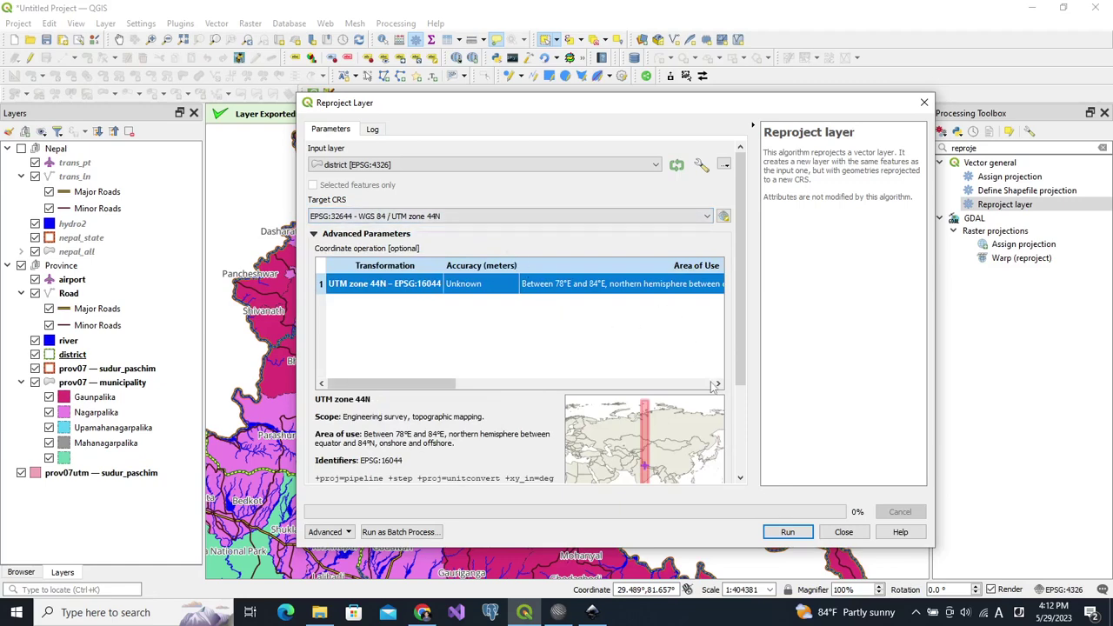
{"action": "left_click_drag", "start_coordinate": [742, 305], "coordinate": [746, 387]}
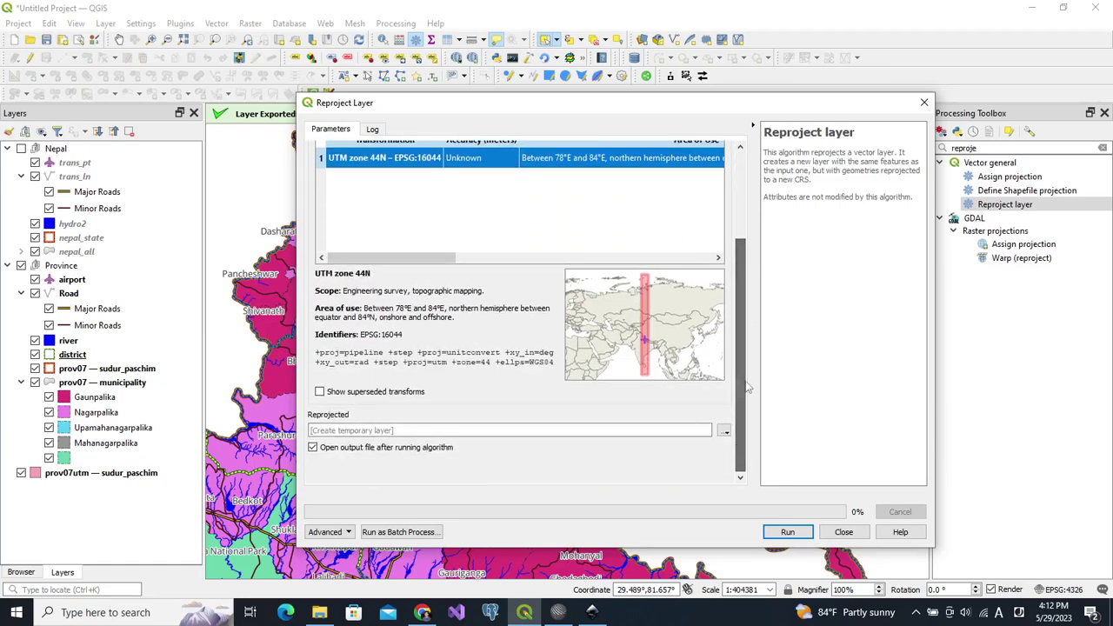
{"action": "left_click", "coordinate": [724, 430]}
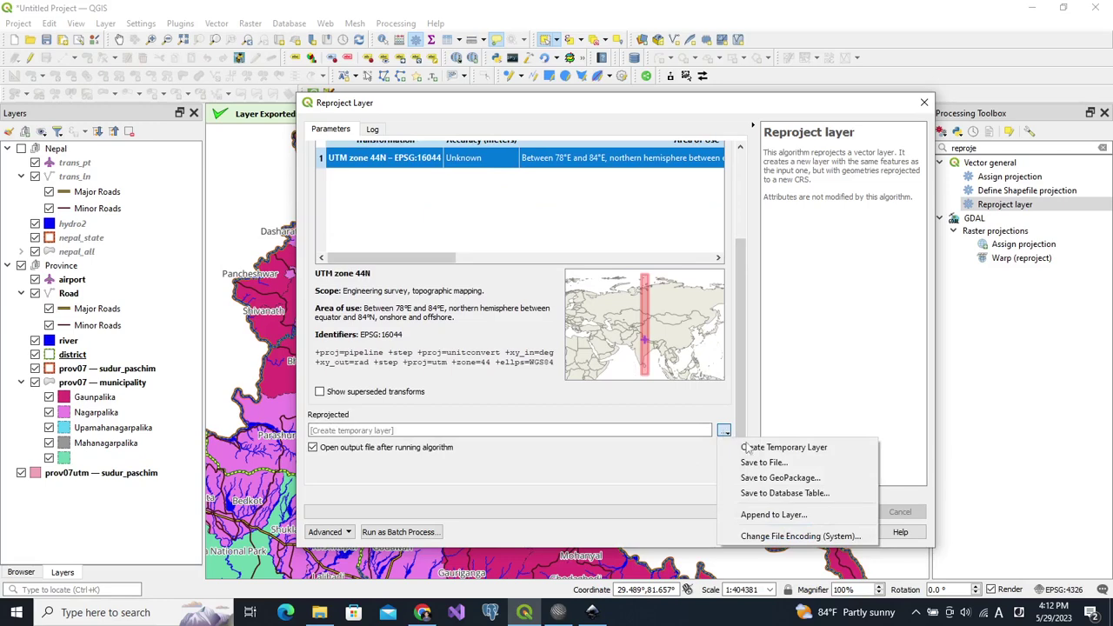
{"action": "left_click", "coordinate": [782, 478]}
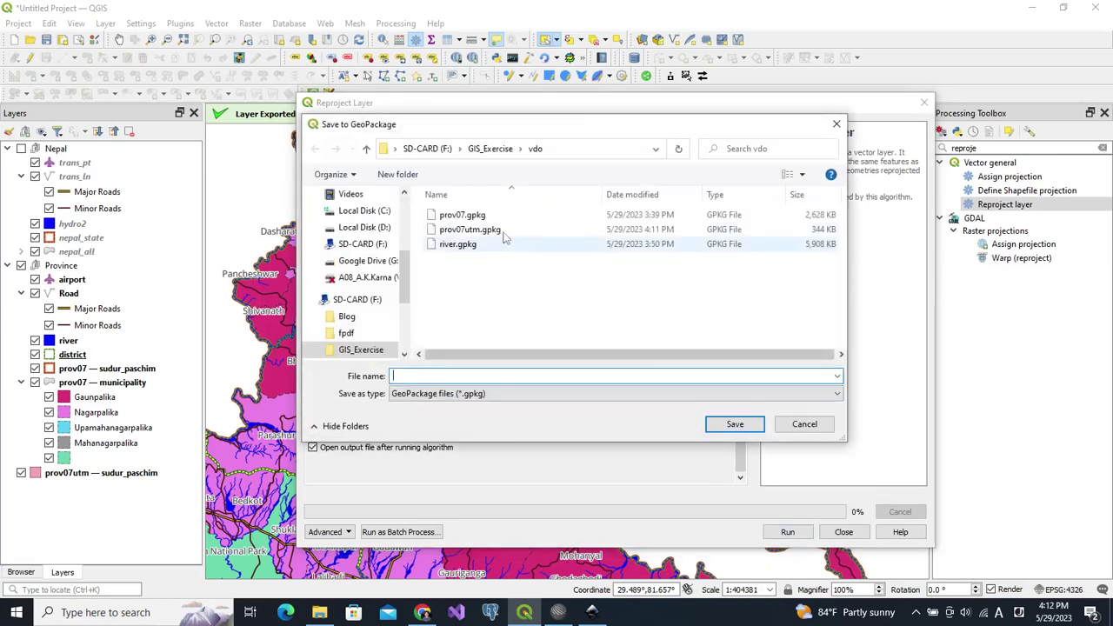
{"action": "left_click", "coordinate": [484, 230]}
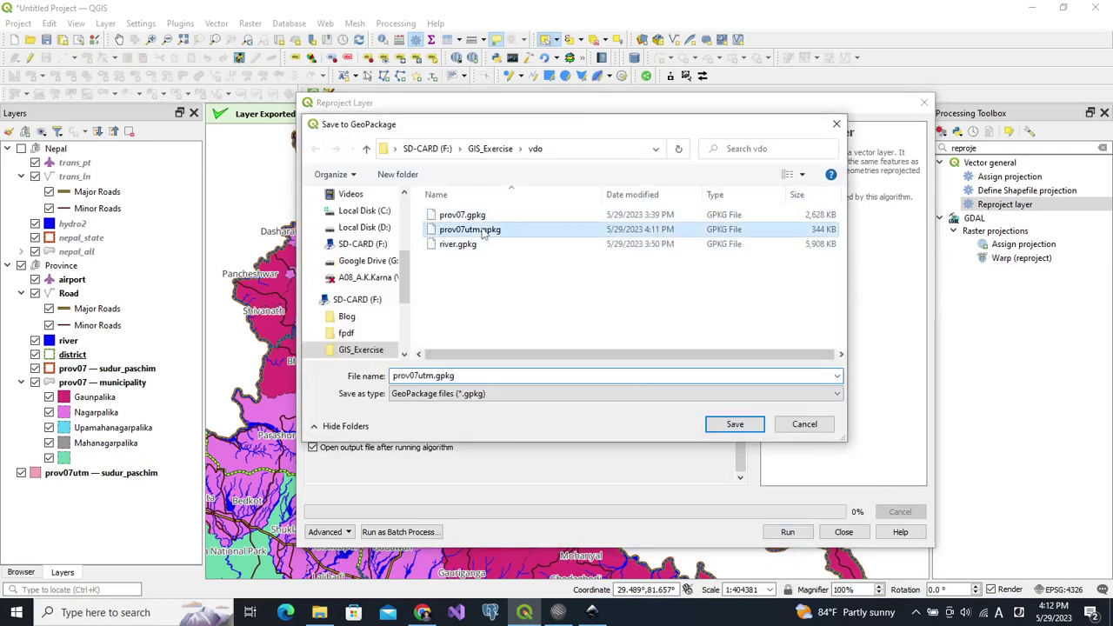
{"action": "left_click", "coordinate": [735, 424]}
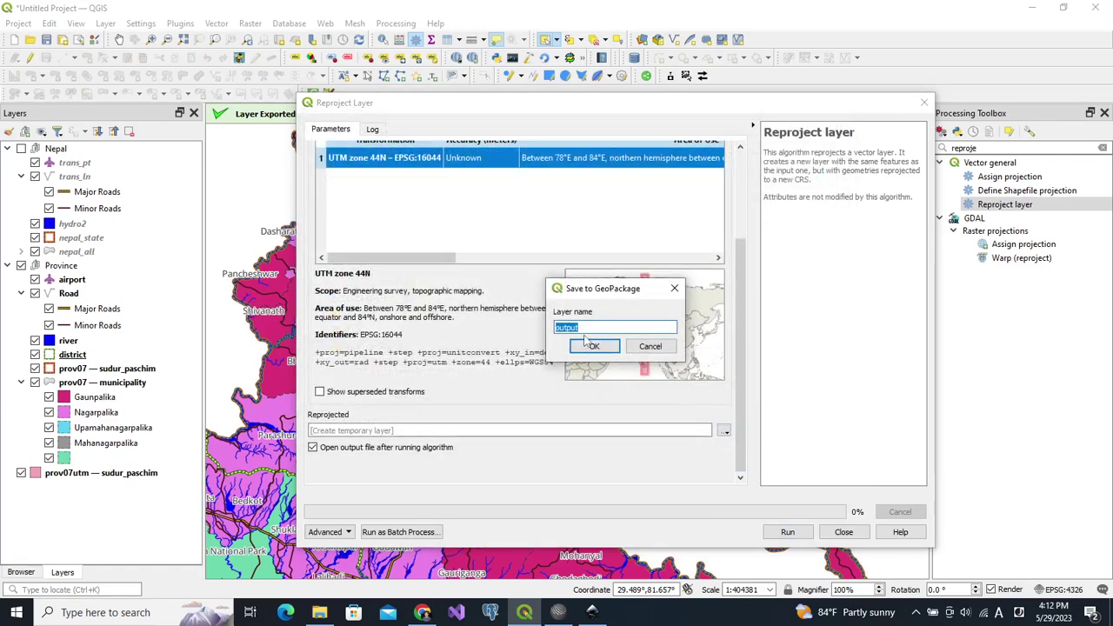
{"action": "type", "text": "district"}
{"action": "left_click", "coordinate": [588, 344]}
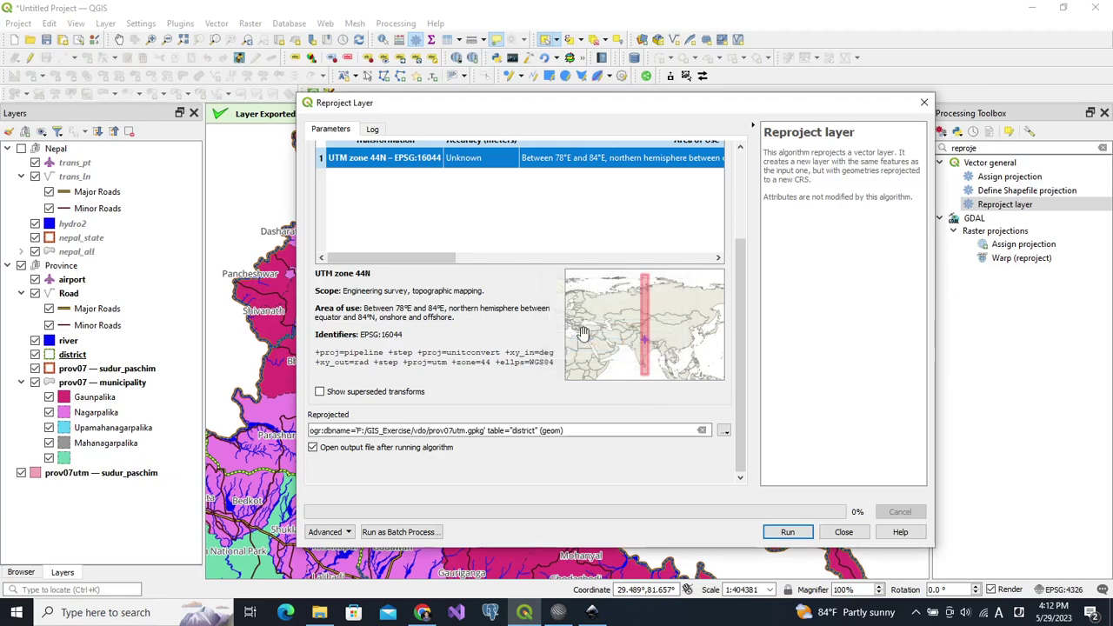
{"action": "left_click", "coordinate": [783, 532]}
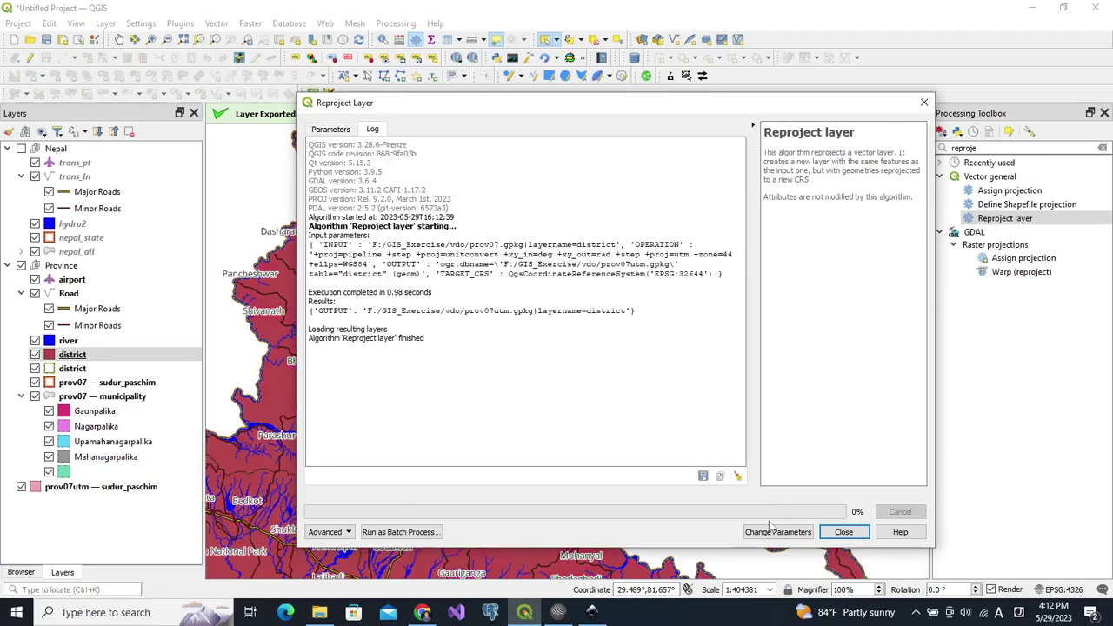
Step: Move the district layer to the list bottom and set river's target CRS to EPSG:32644
{"action": "left_click", "coordinate": [844, 531]}
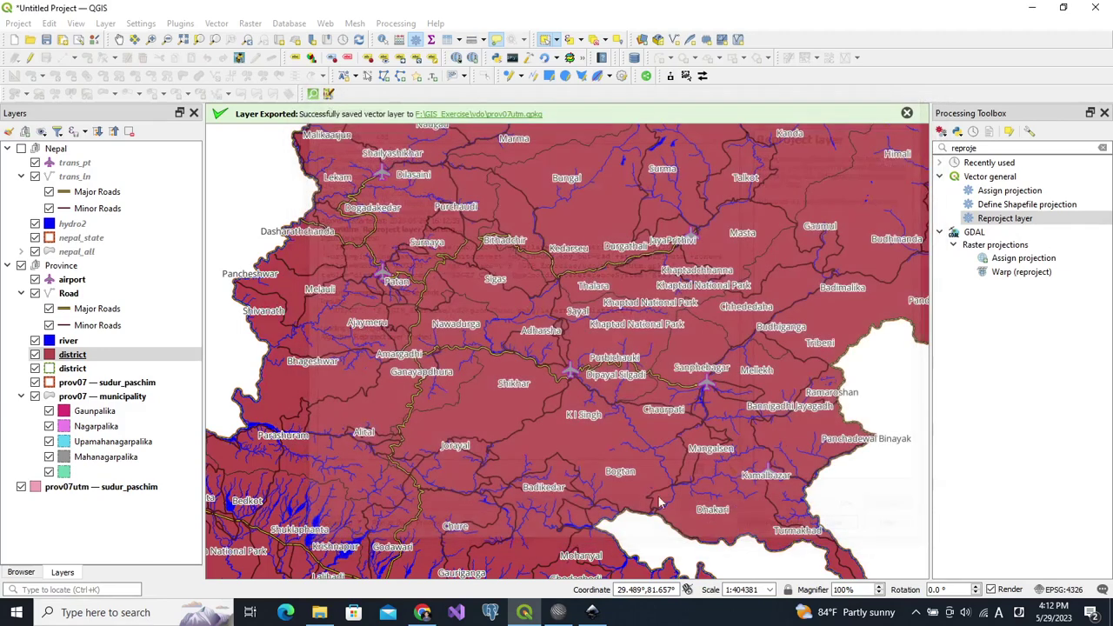
{"action": "mouse_move", "coordinate": [75, 351]}
{"action": "left_mouse_down"}
{"action": "mouse_move", "coordinate": [81, 500]}
{"action": "mouse_move", "coordinate": [45, 509]}
{"action": "mouse_move", "coordinate": [61, 508]}
{"action": "left_mouse_up"}
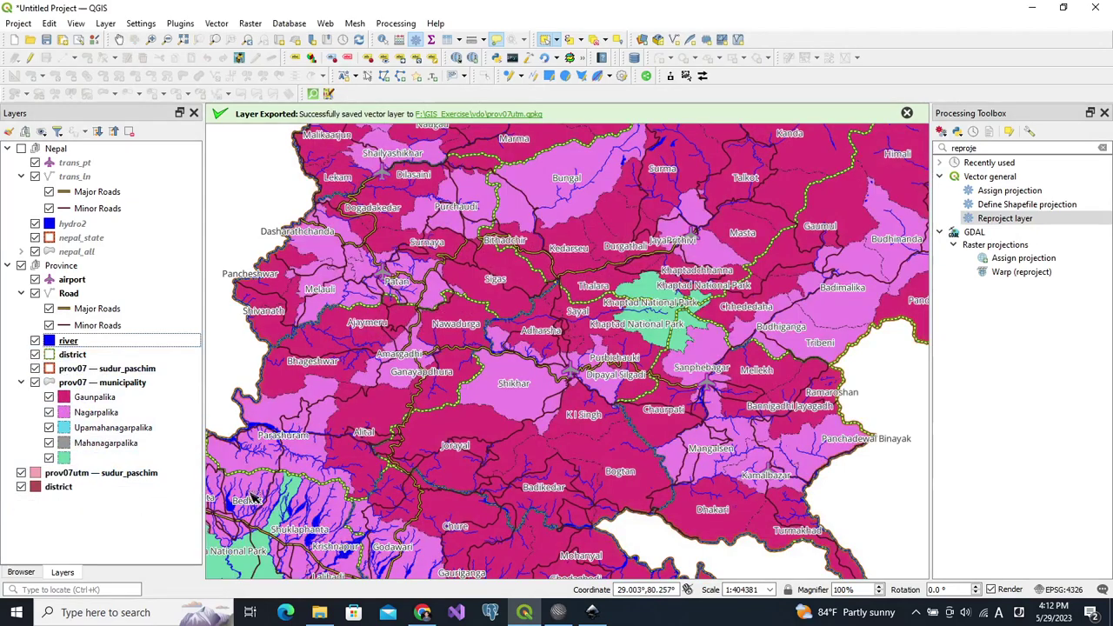
{"action": "double_click", "coordinate": [1000, 219]}
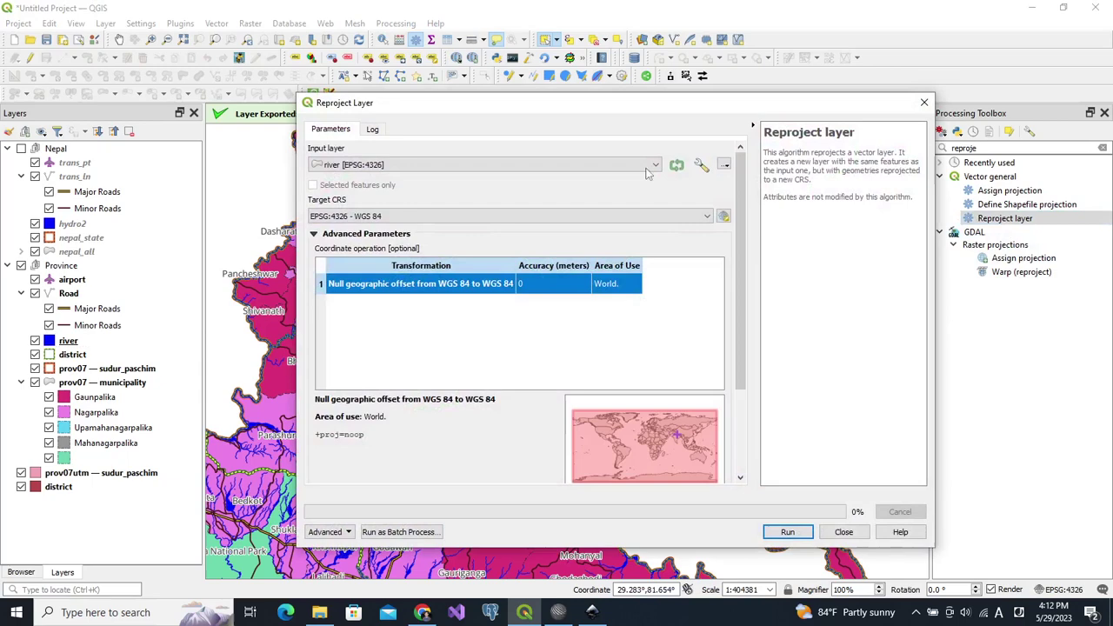
{"action": "left_click", "coordinate": [468, 220]}
{"action": "left_click", "coordinate": [452, 251]}
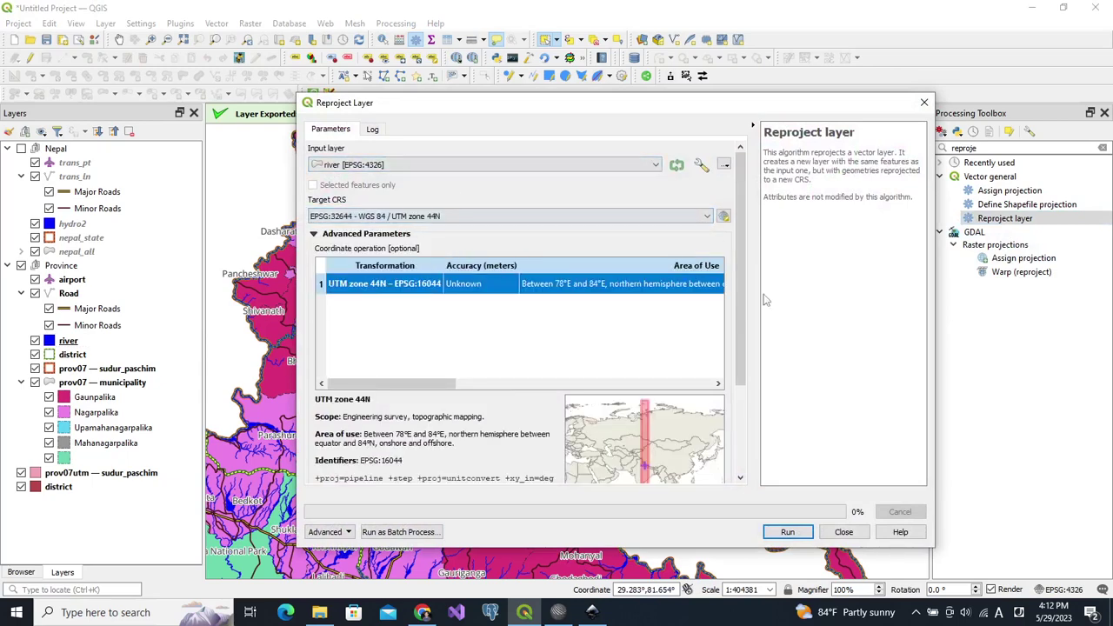
Step: Save the reprojected river into prov07utm.gpkg as river and move it below district
{"action": "left_click_drag", "start_coordinate": [742, 300], "coordinate": [750, 375]}
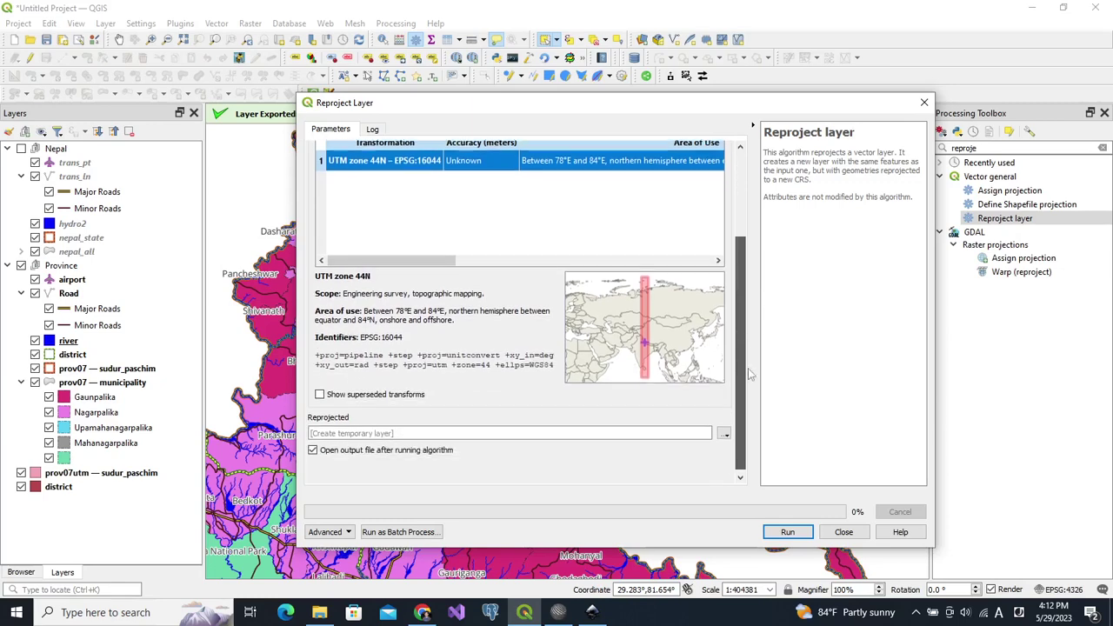
{"action": "left_click", "coordinate": [724, 430]}
{"action": "left_click", "coordinate": [783, 477]}
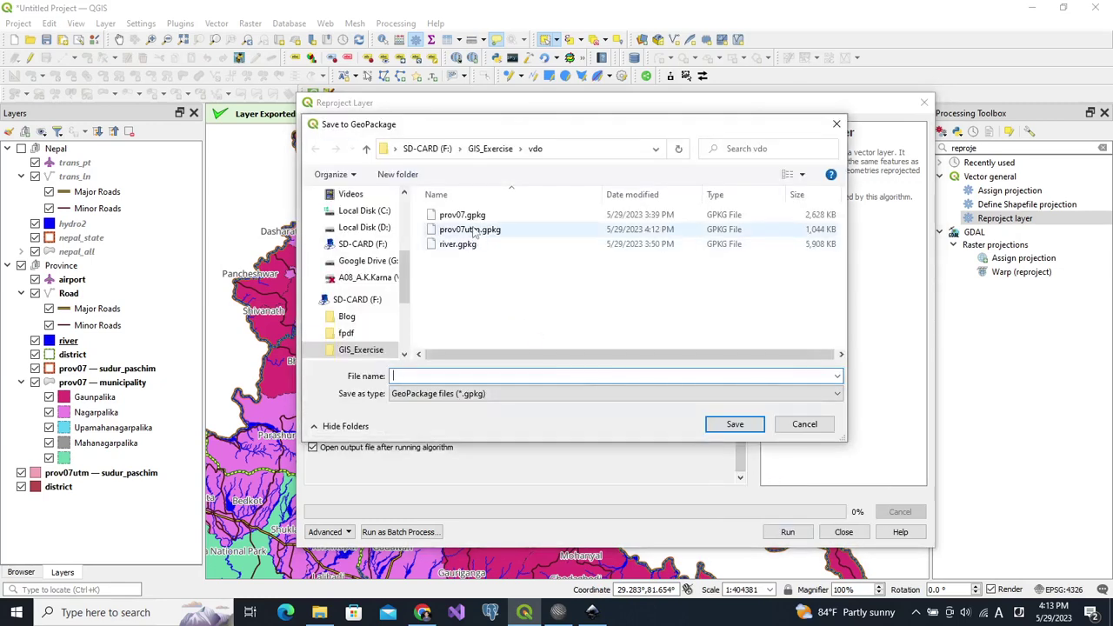
{"action": "left_click", "coordinate": [475, 229]}
{"action": "left_click", "coordinate": [736, 424]}
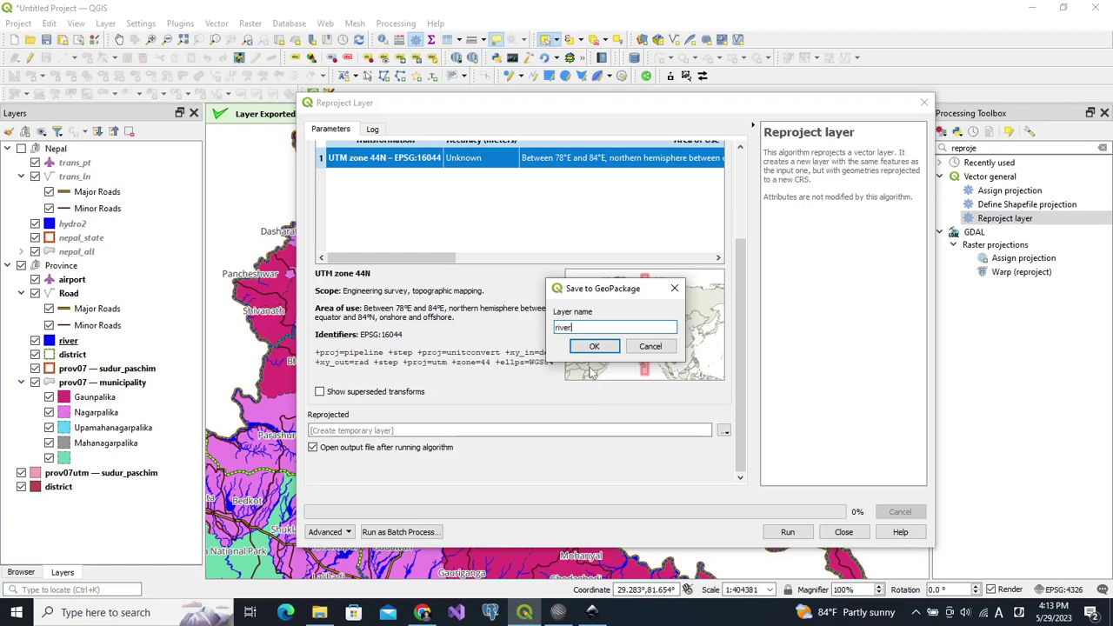
{"action": "key", "text": "Return"}
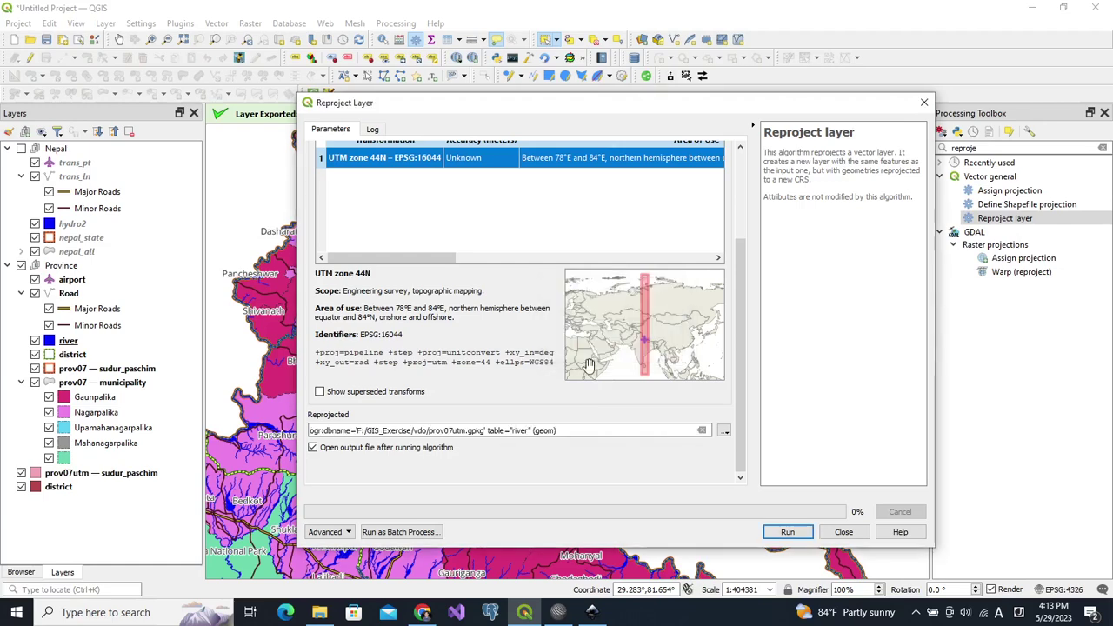
{"action": "left_click", "coordinate": [797, 538]}
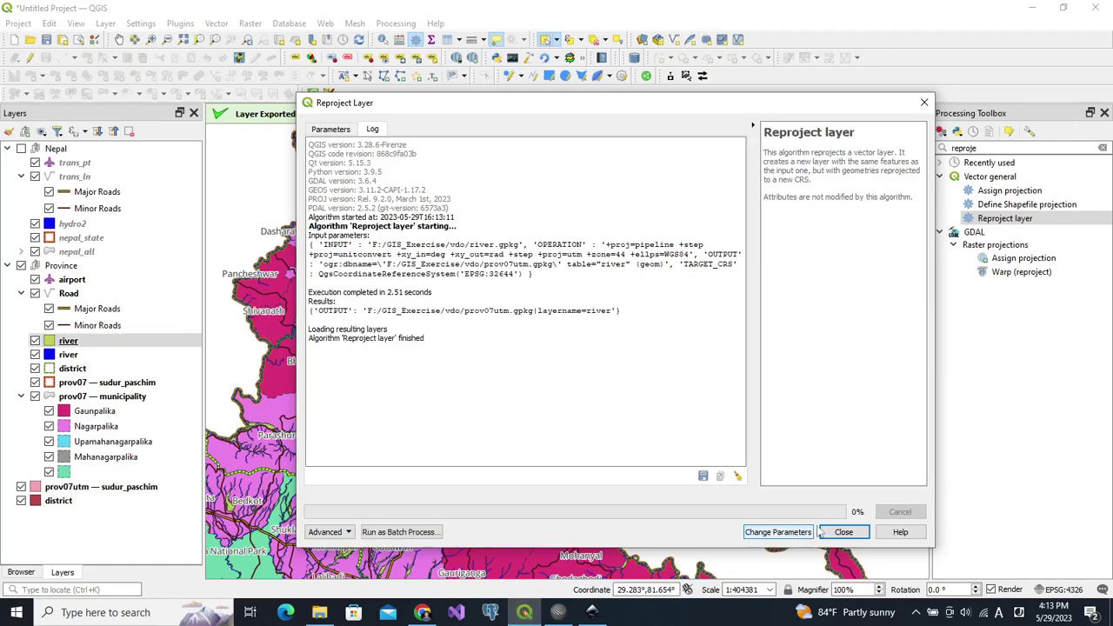
{"action": "left_click", "coordinate": [835, 530]}
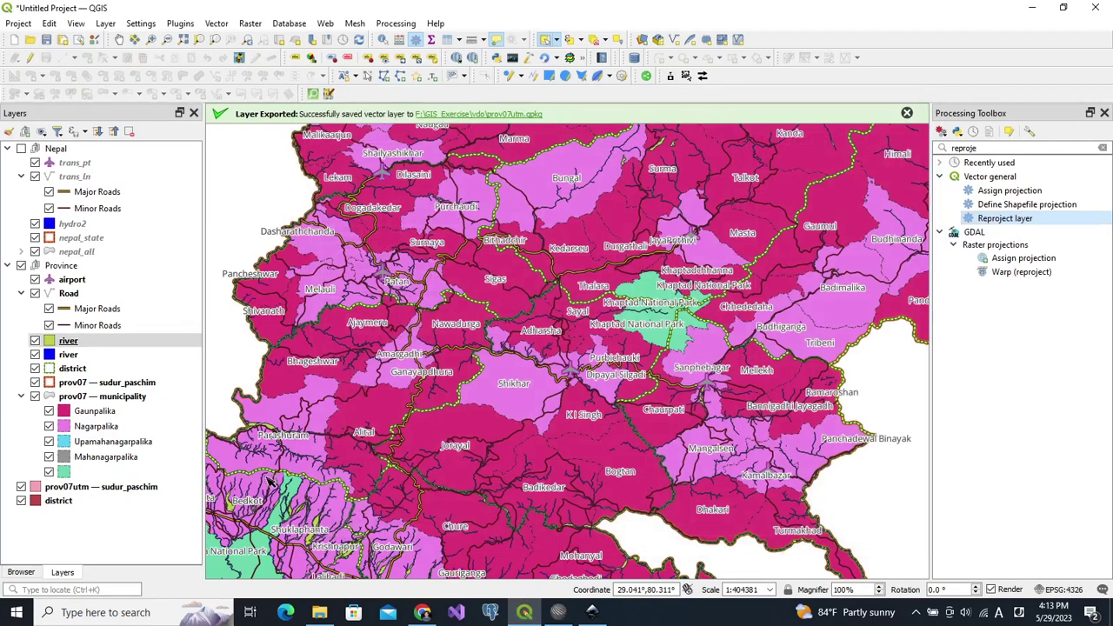
{"action": "left_click_drag", "start_coordinate": [85, 347], "coordinate": [71, 525]}
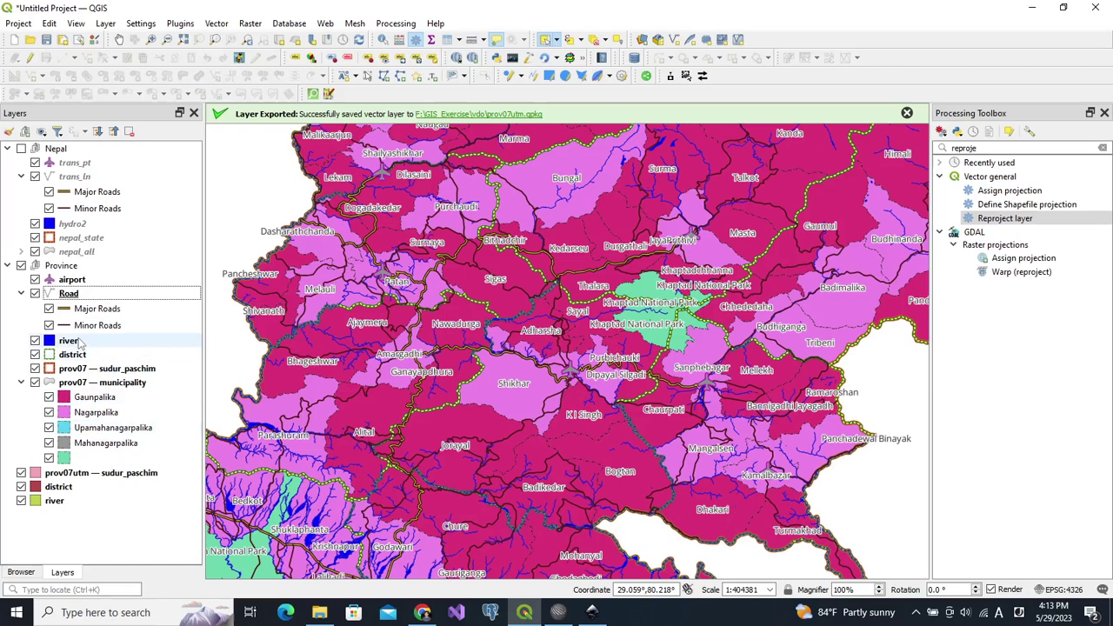
Step: Reproject Road to EPSG:32644 as road in prov07utm.gpkg and move the new layer down
{"action": "left_click", "coordinate": [87, 295]}
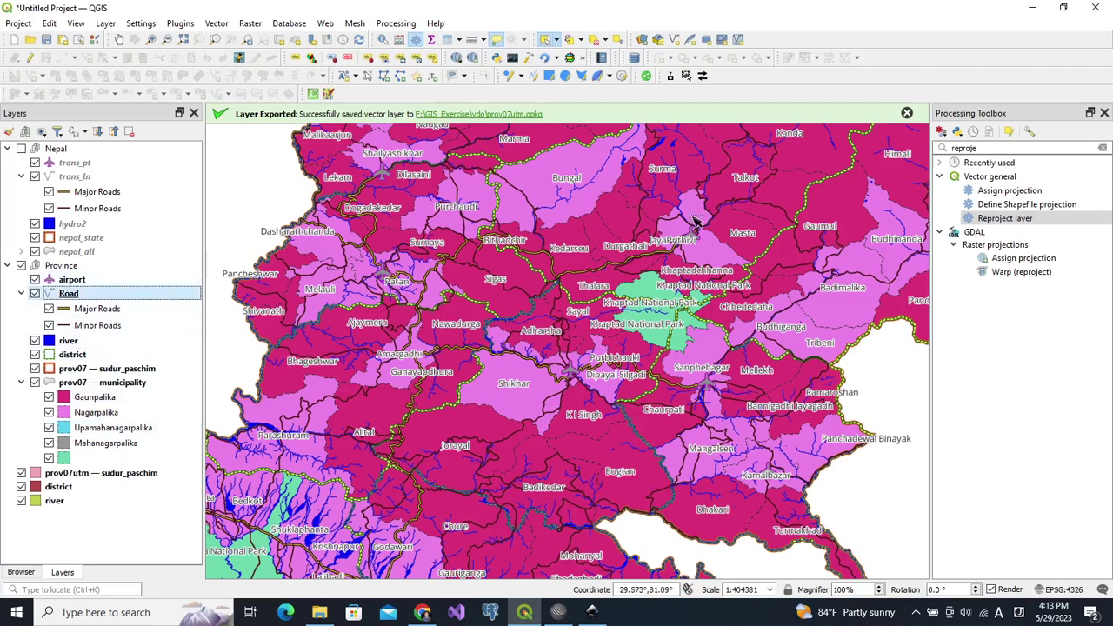
{"action": "double_click", "coordinate": [978, 218]}
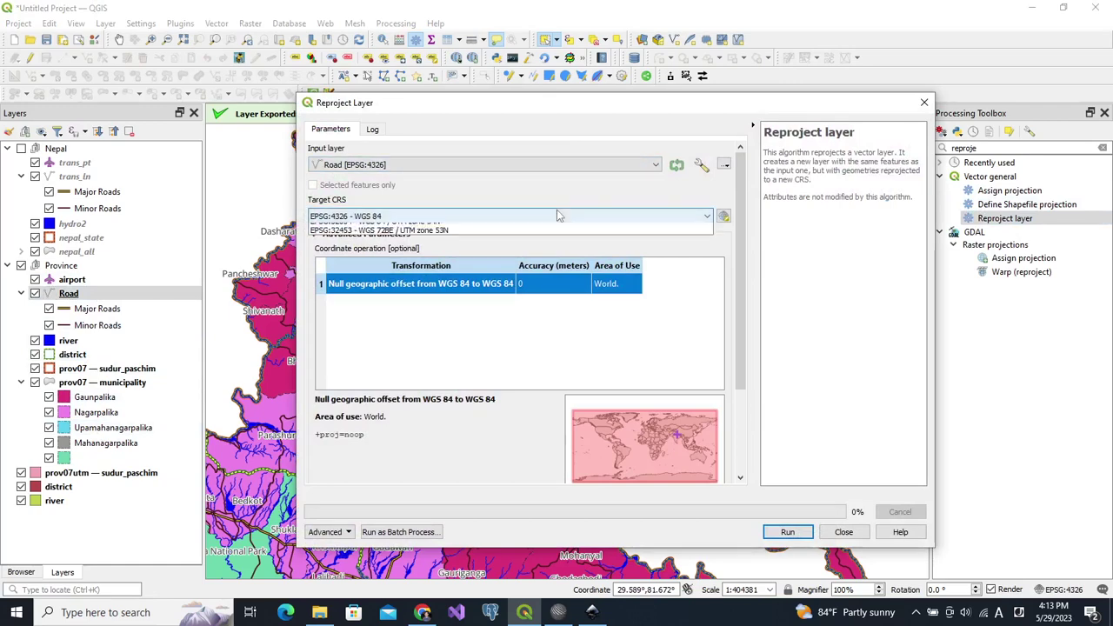
{"action": "left_click", "coordinate": [557, 211]}
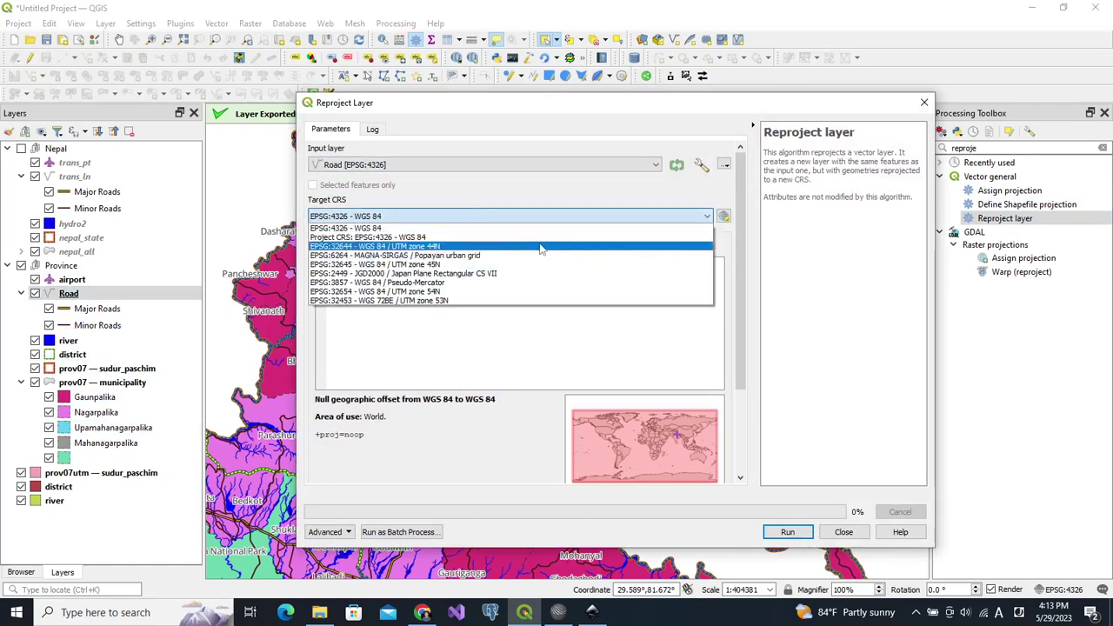
{"action": "left_click", "coordinate": [540, 247]}
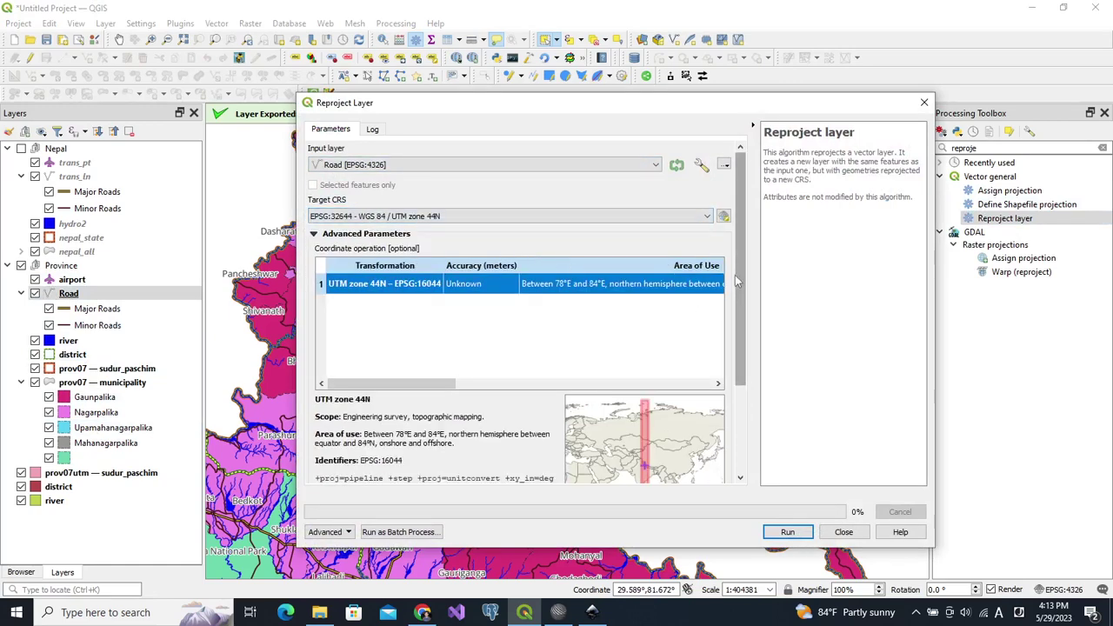
{"action": "left_click_drag", "start_coordinate": [736, 274], "coordinate": [726, 408]}
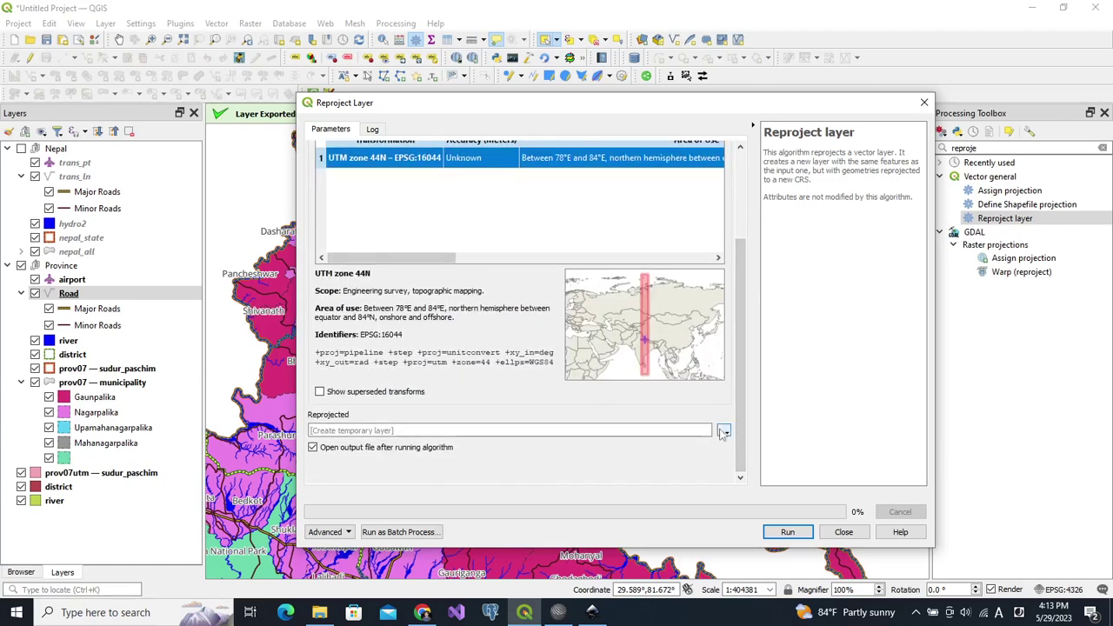
{"action": "left_click", "coordinate": [723, 430]}
{"action": "left_click", "coordinate": [775, 481]}
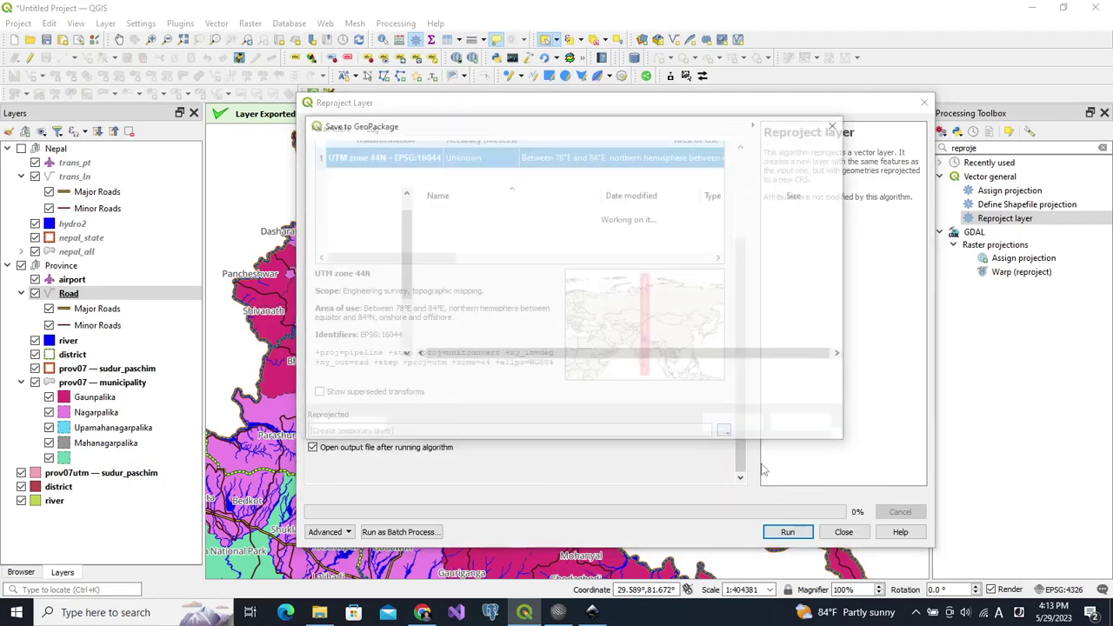
{"action": "left_click", "coordinate": [496, 230]}
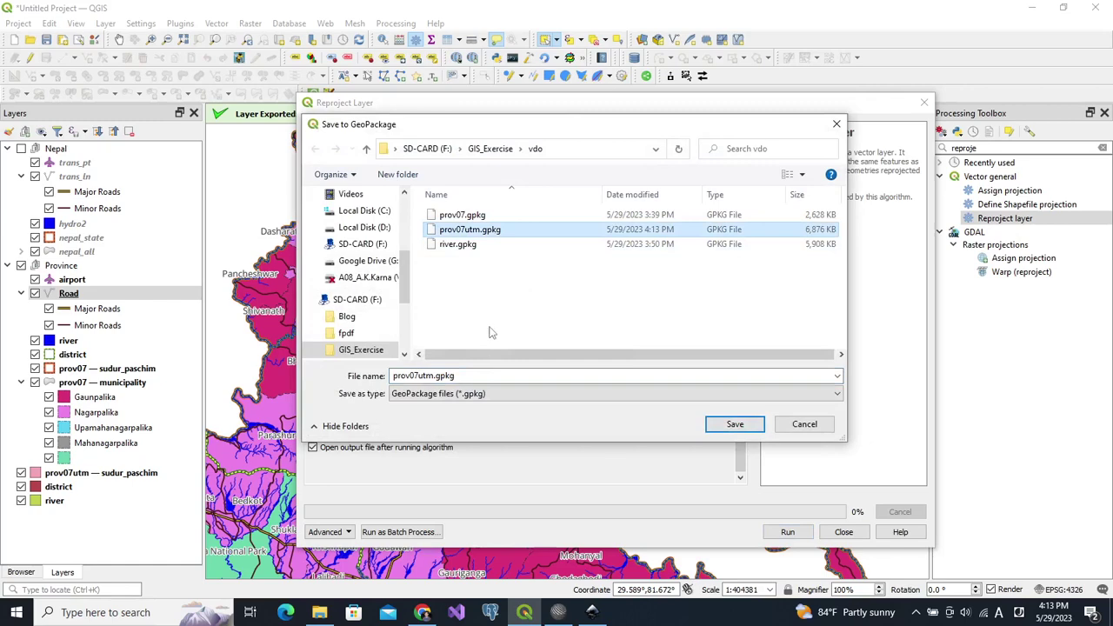
{"action": "left_click", "coordinate": [733, 424]}
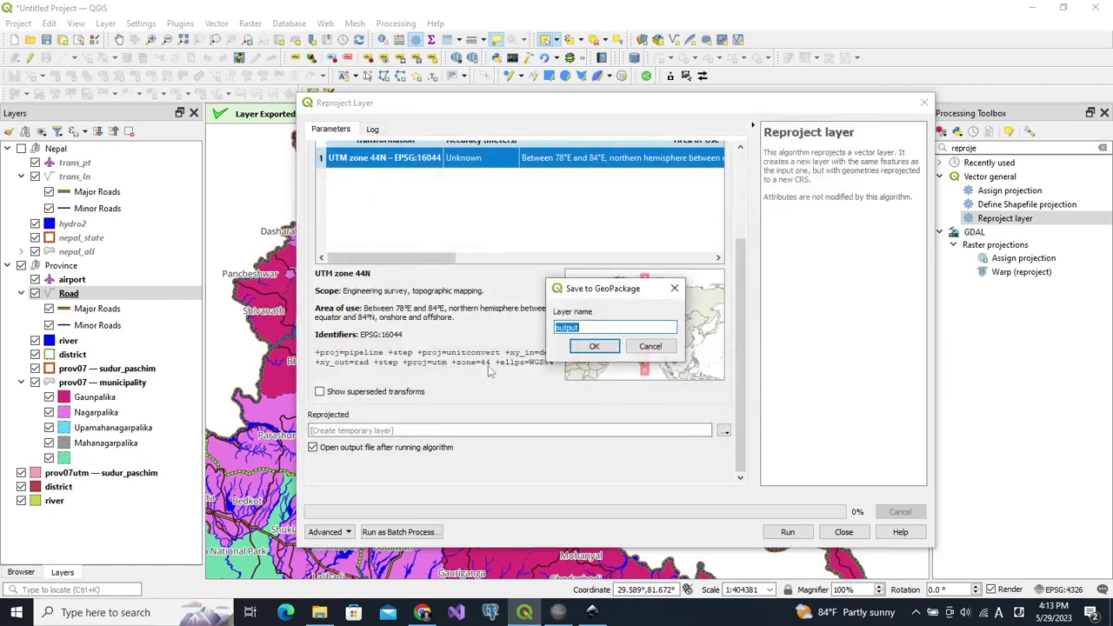
{"action": "left_click", "coordinate": [571, 347]}
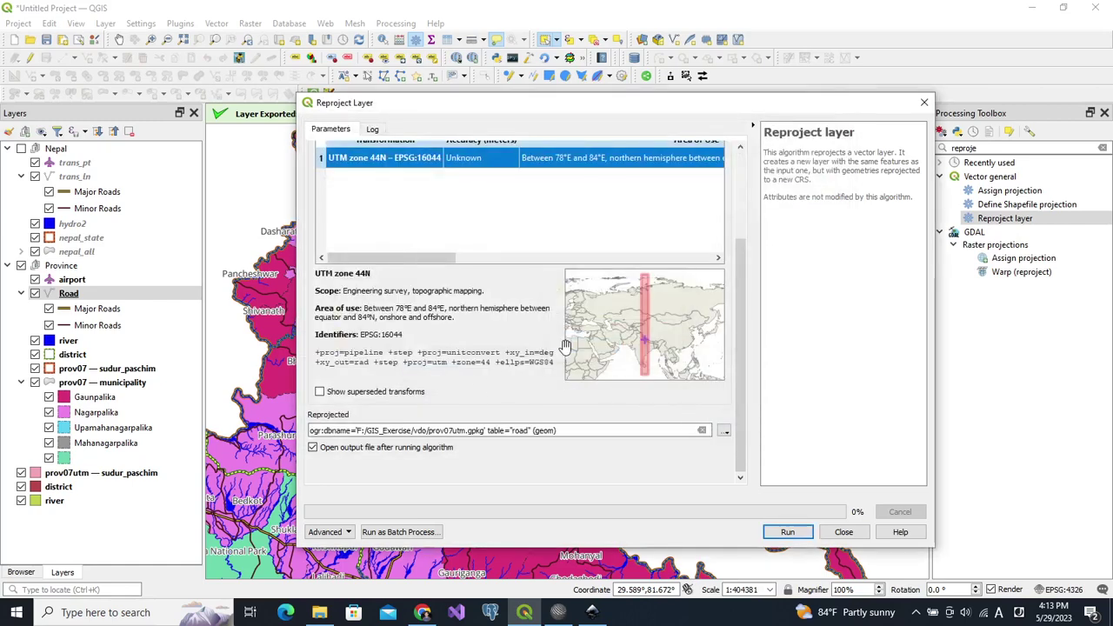
{"action": "left_click", "coordinate": [770, 529]}
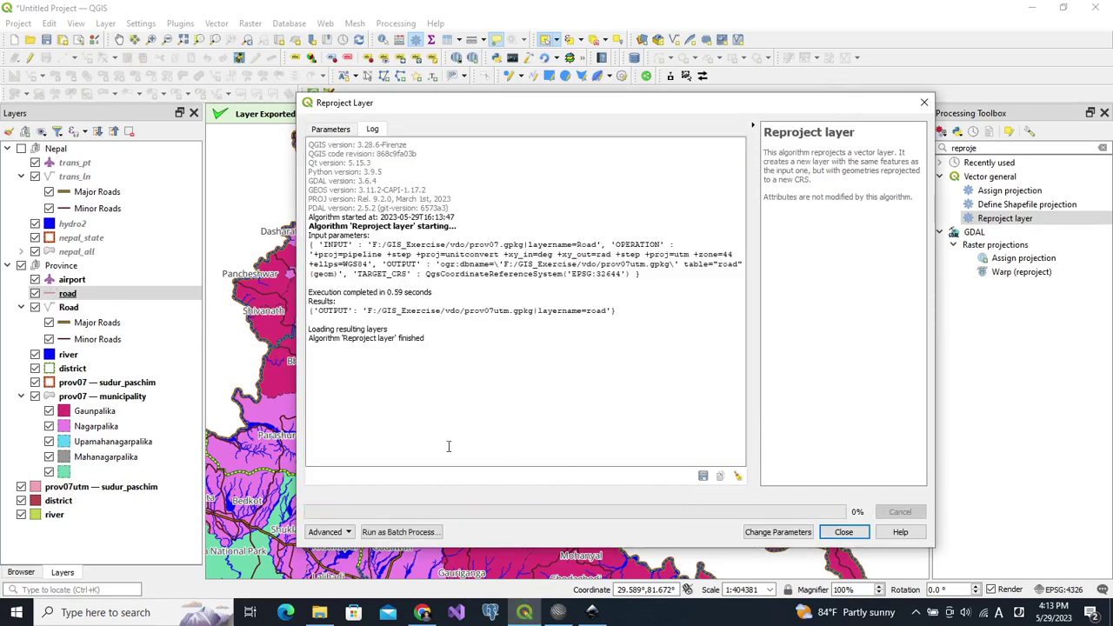
{"action": "left_click_drag", "start_coordinate": [69, 294], "coordinate": [85, 495]}
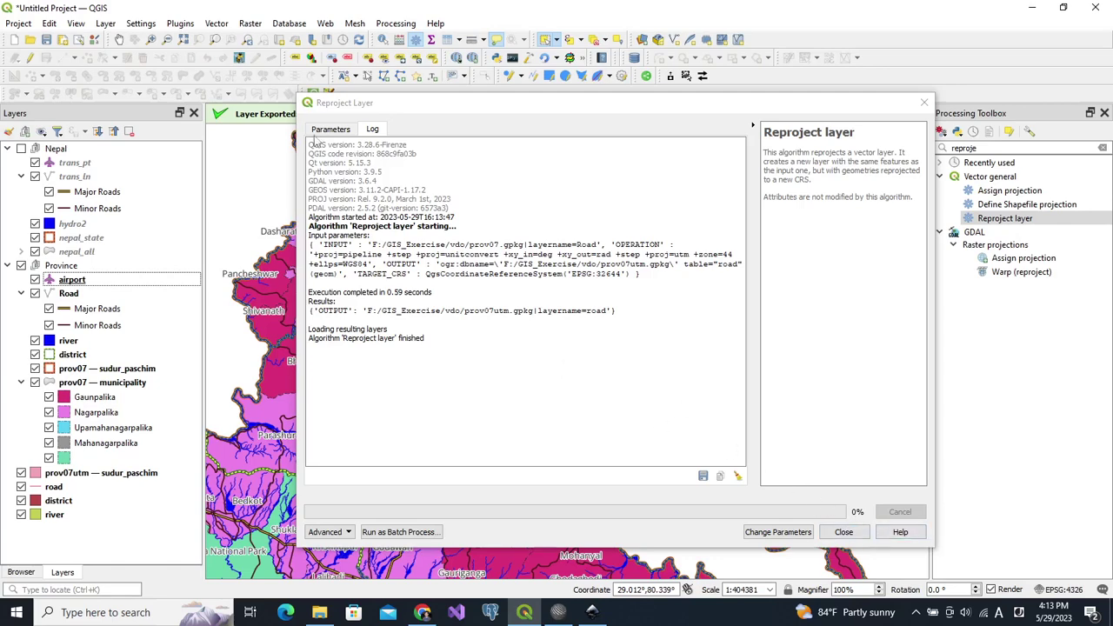
Step: Rerun the reprojection with airport as input and output table airport, then move it out of Province
{"action": "left_click", "coordinate": [318, 131]}
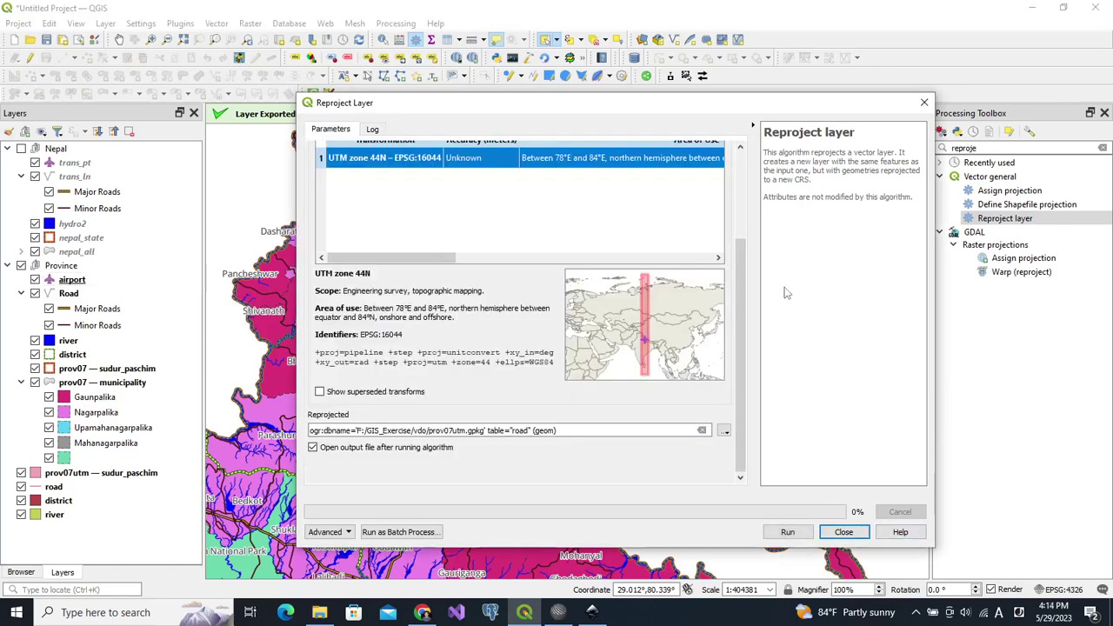
{"action": "left_click_drag", "start_coordinate": [736, 262], "coordinate": [737, 165]}
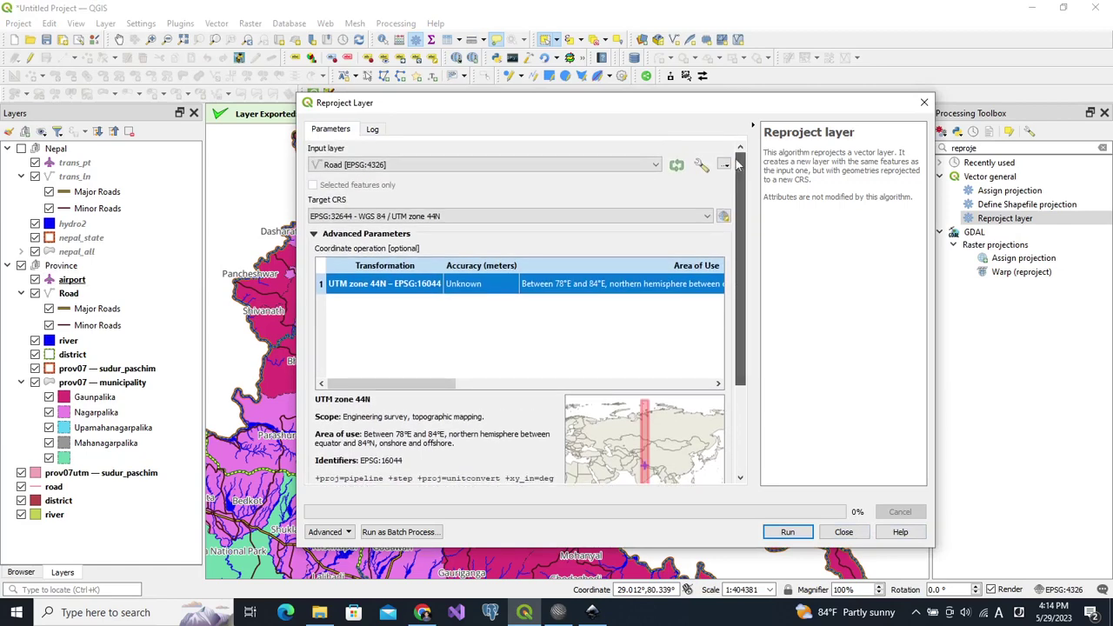
{"action": "left_click", "coordinate": [643, 164]}
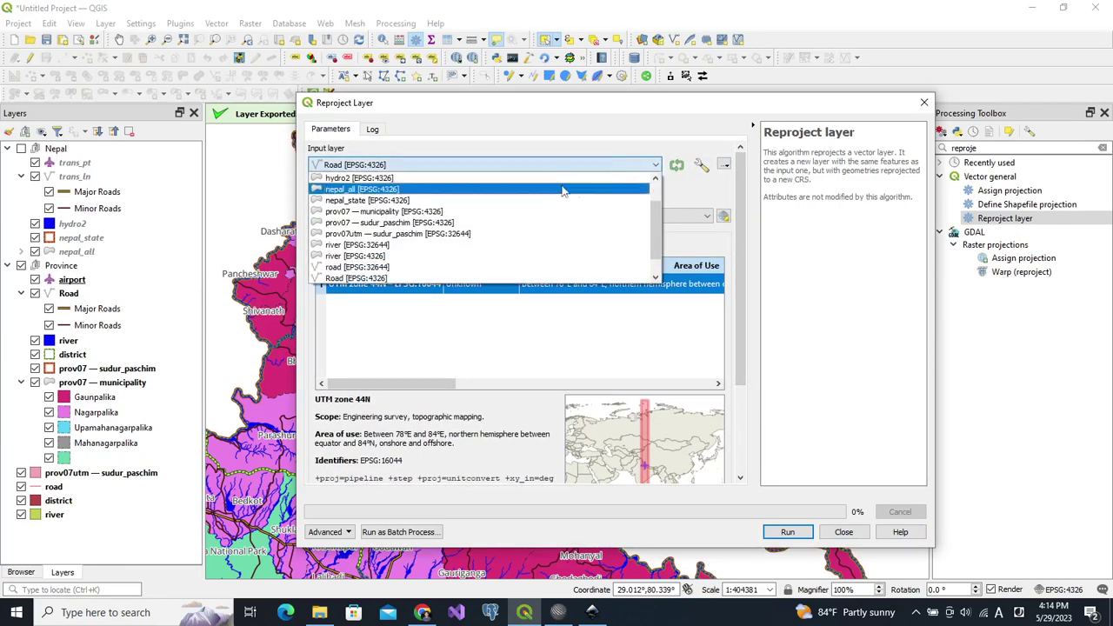
{"action": "scroll", "coordinate": [654, 200], "scroll_direction": "up", "scroll_amount": 1}
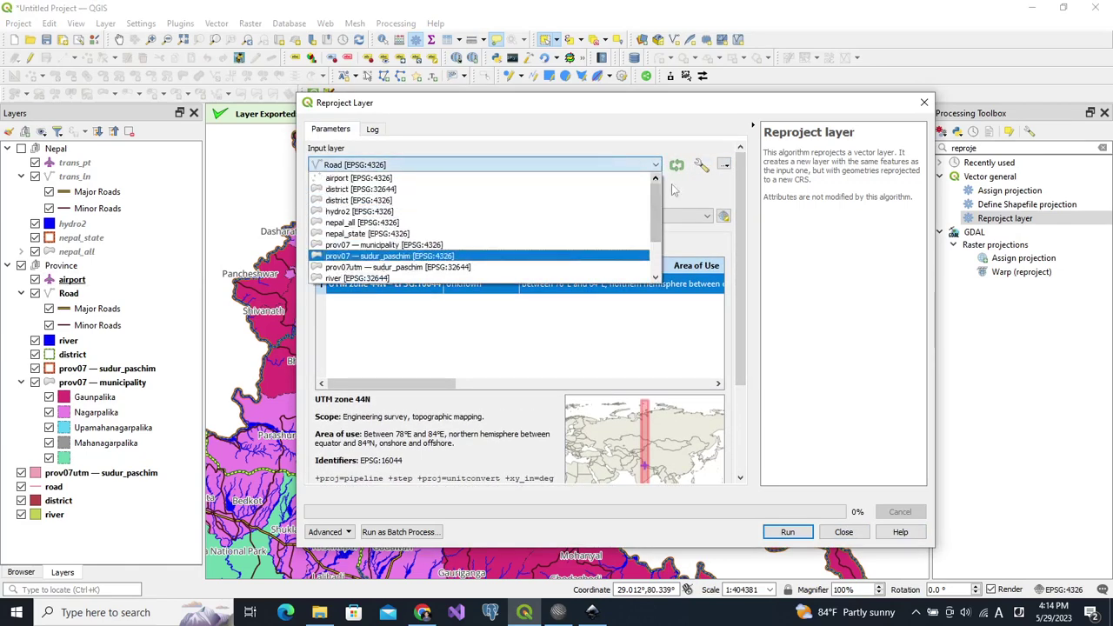
{"action": "left_click", "coordinate": [402, 179]}
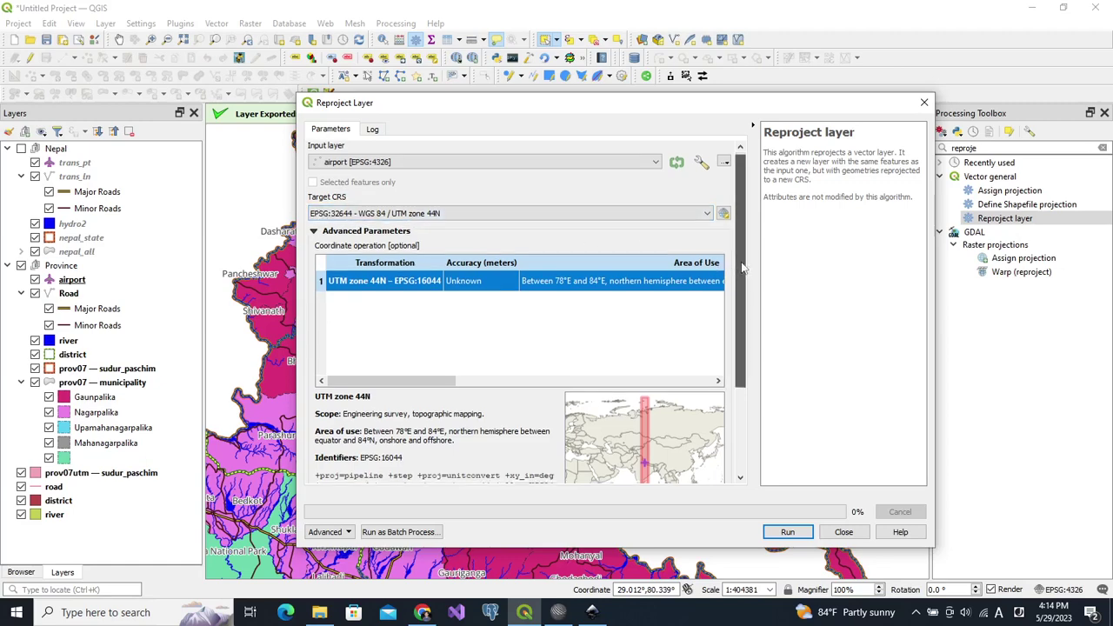
{"action": "scroll", "coordinate": [738, 264], "scroll_direction": "down", "scroll_amount": 3}
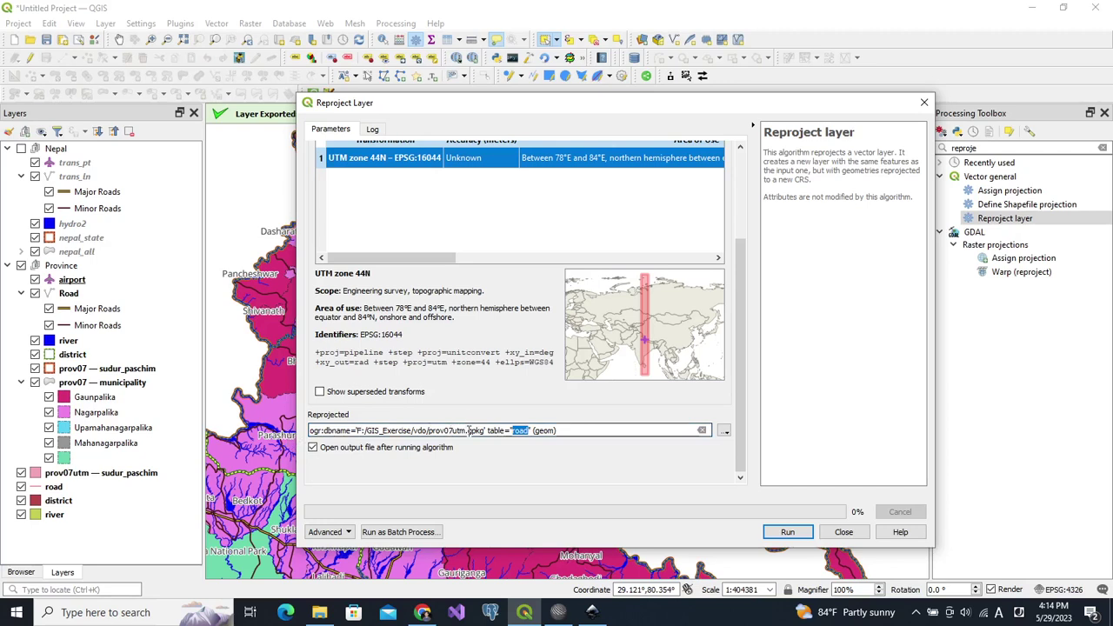
{"action": "type", "text": "airp"}
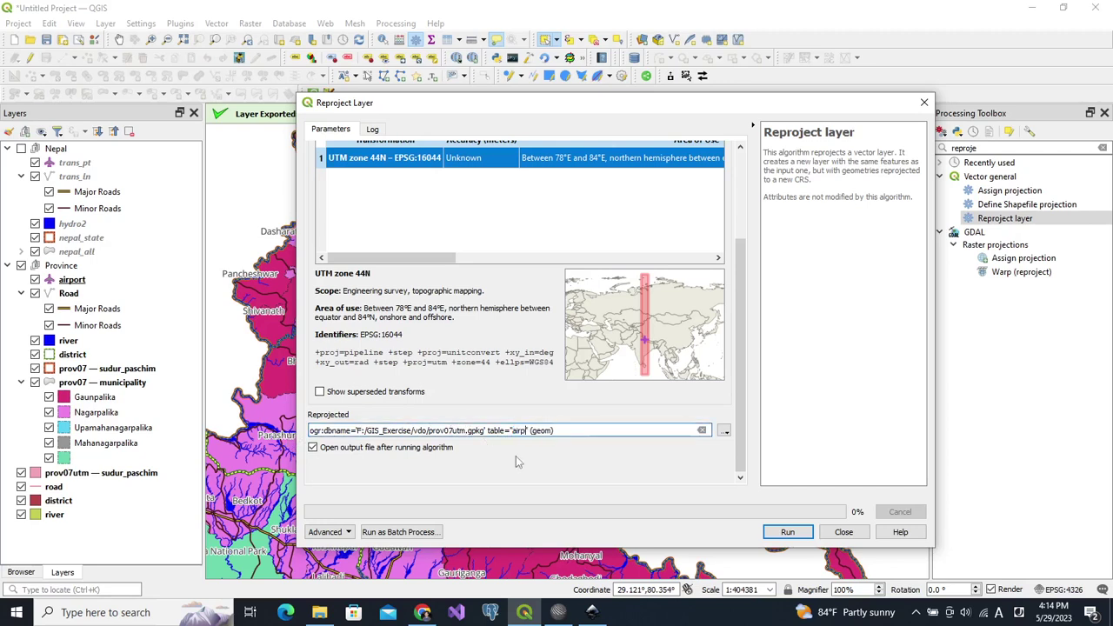
{"action": "type", "text": "ort"}
{"action": "left_click", "coordinate": [788, 532]}
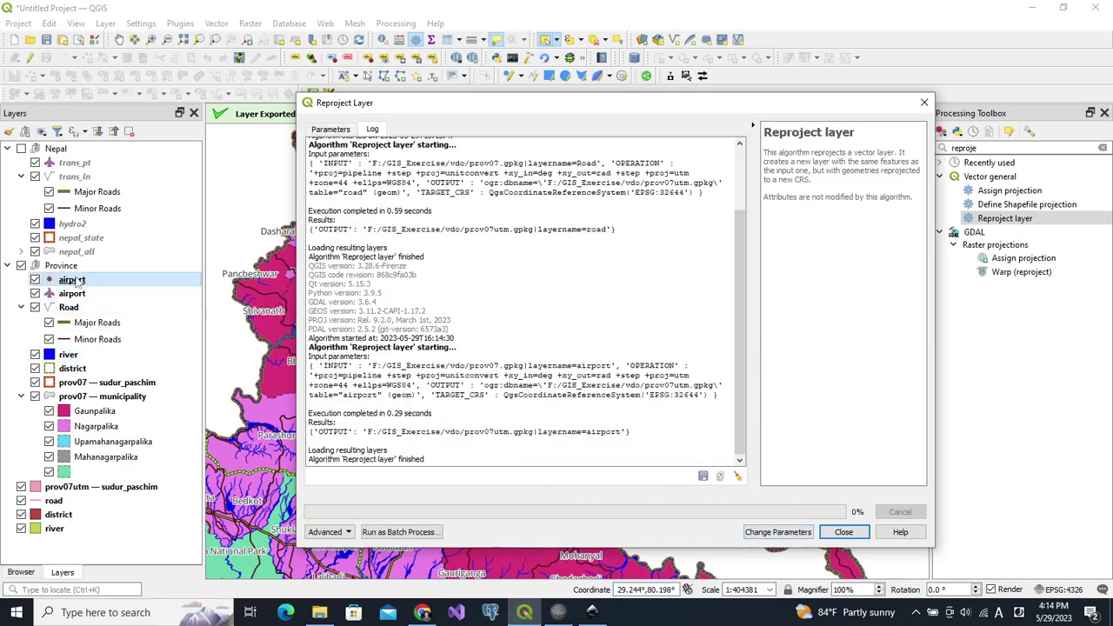
{"action": "left_click_drag", "start_coordinate": [77, 280], "coordinate": [90, 483]}
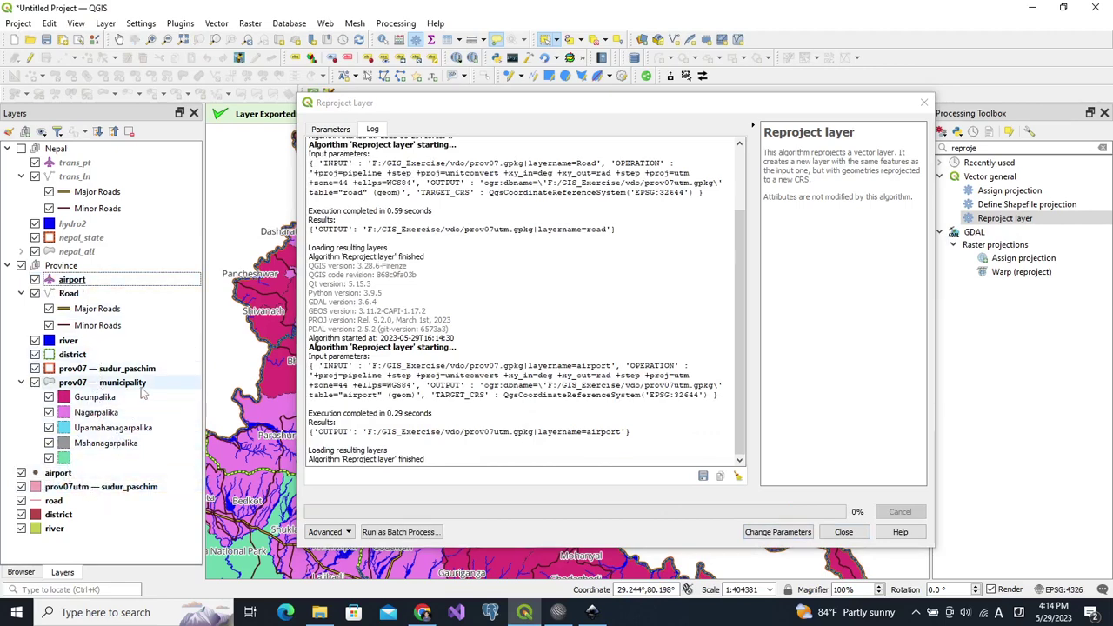
Step: Reproject prov07 — municipality as table municipality, close the tool, and move the layer out of Province
{"action": "left_click", "coordinate": [332, 129]}
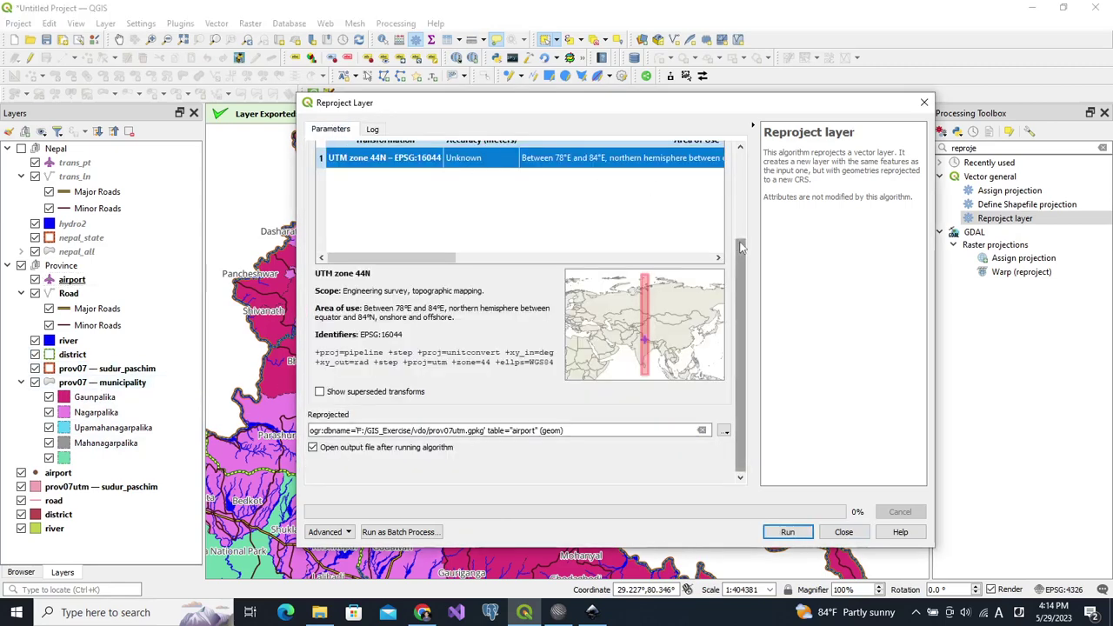
{"action": "left_click_drag", "start_coordinate": [736, 246], "coordinate": [742, 160]}
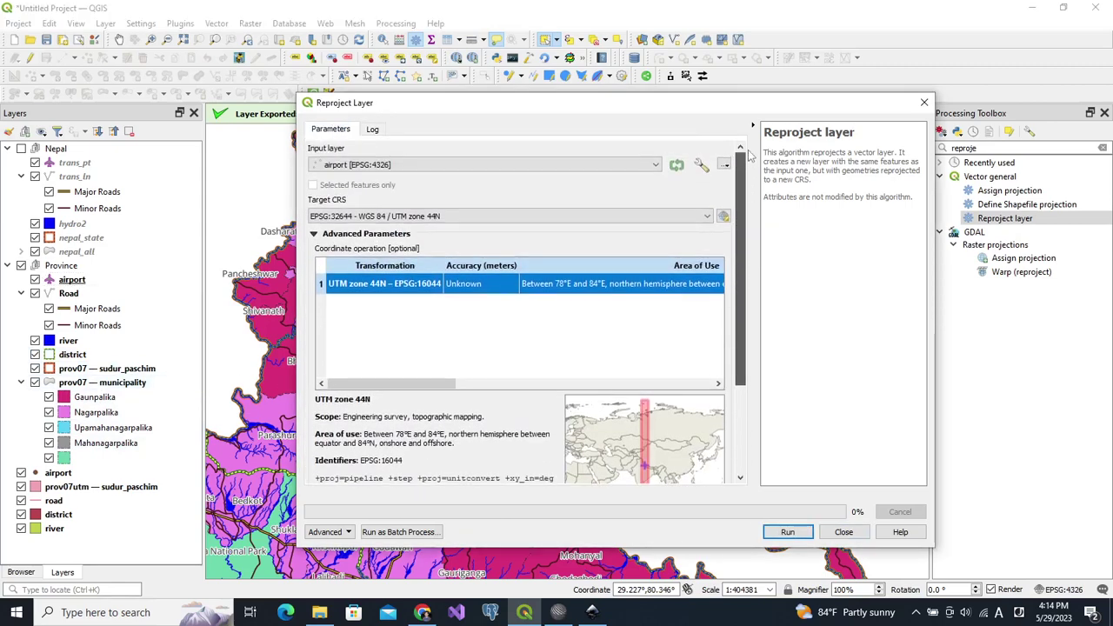
{"action": "left_click", "coordinate": [656, 165]}
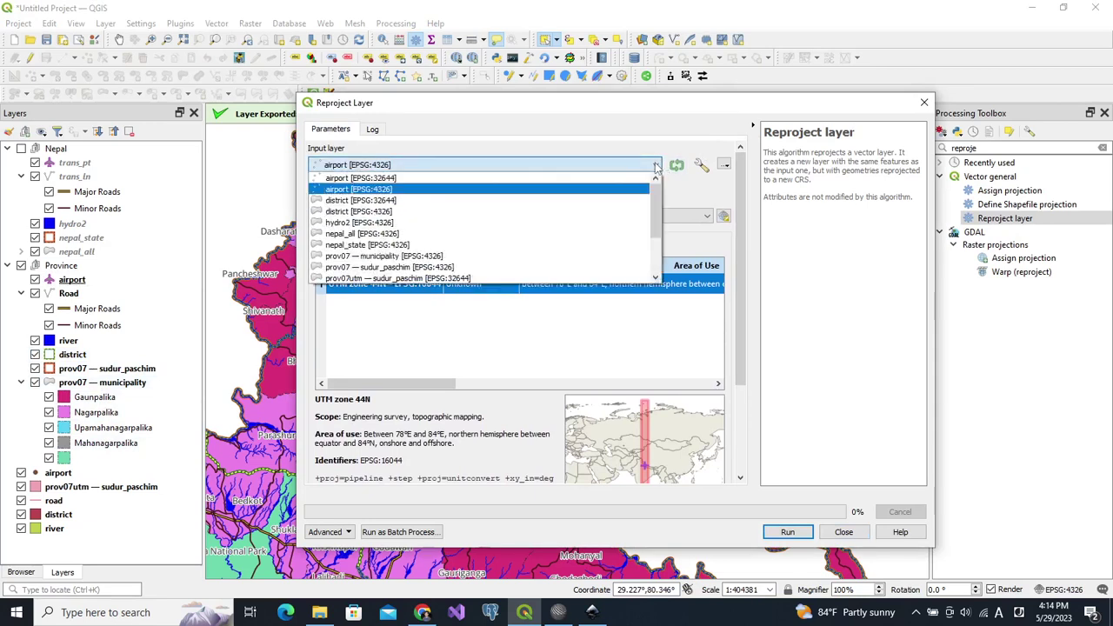
{"action": "left_click", "coordinate": [560, 257]}
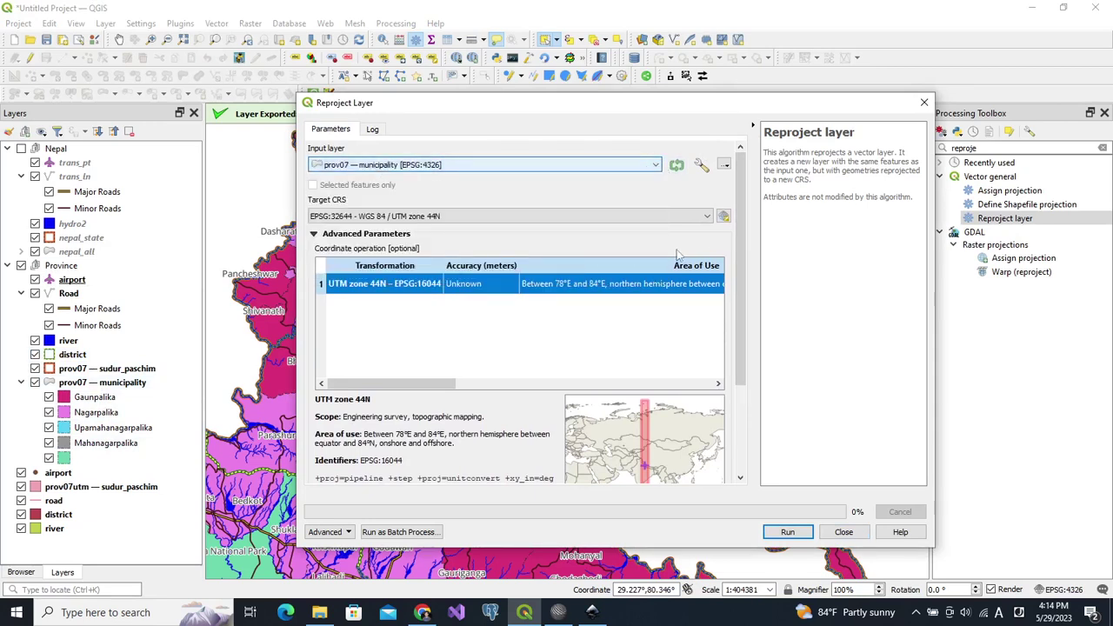
{"action": "left_click_drag", "start_coordinate": [738, 289], "coordinate": [683, 465]}
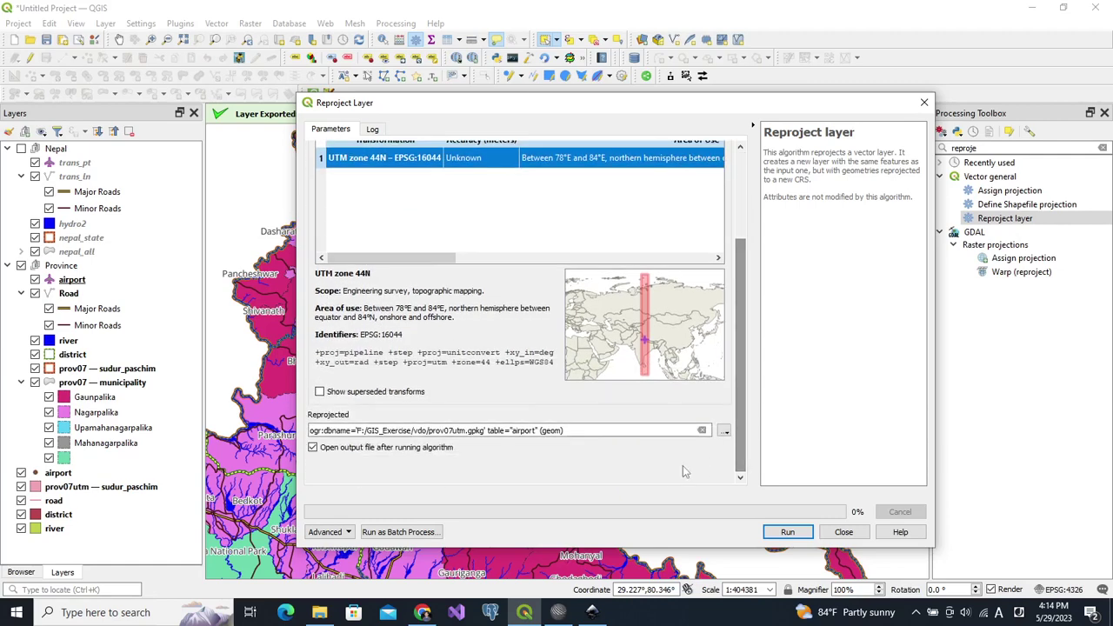
{"action": "left_click", "coordinate": [529, 431]}
{"action": "type", "text": "a"}
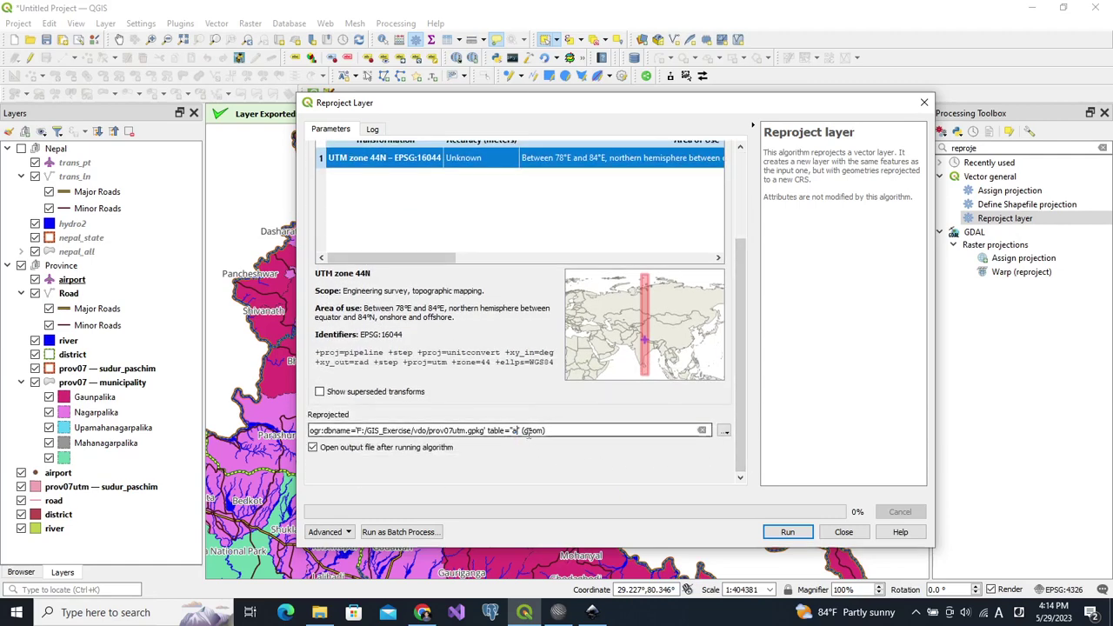
{"action": "key", "text": "BackSpace"}
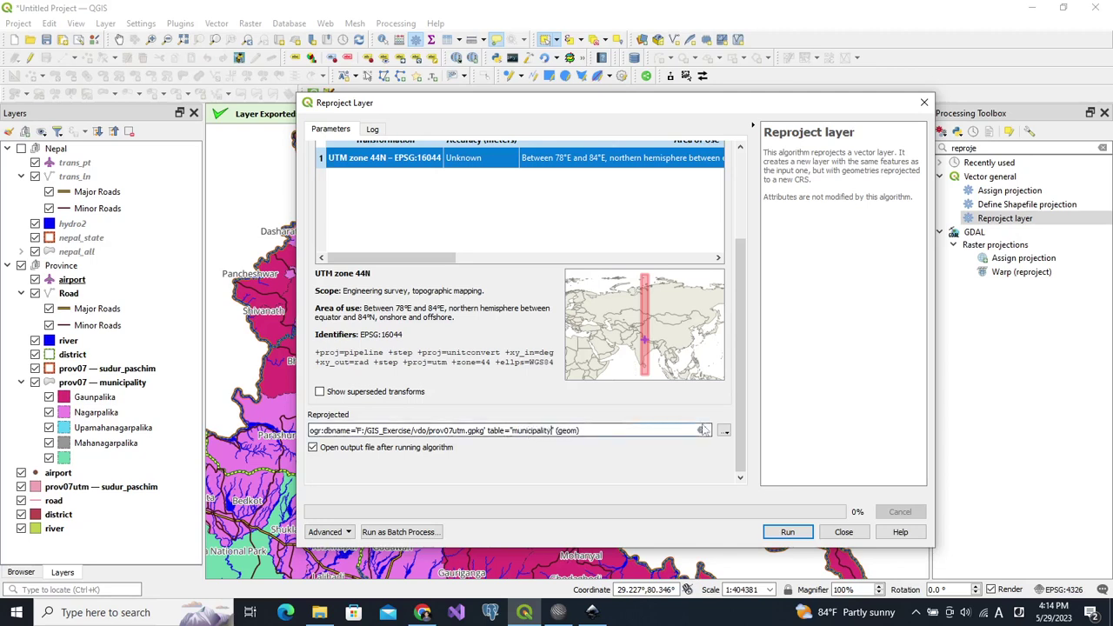
{"action": "left_click", "coordinate": [788, 533]}
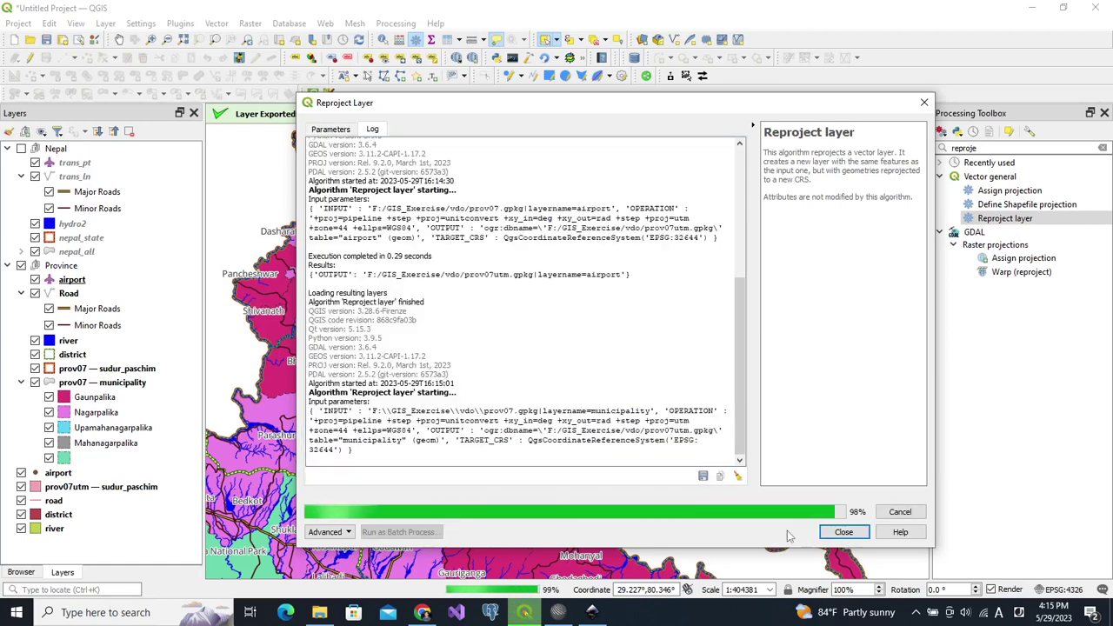
{"action": "left_click", "coordinate": [844, 533]}
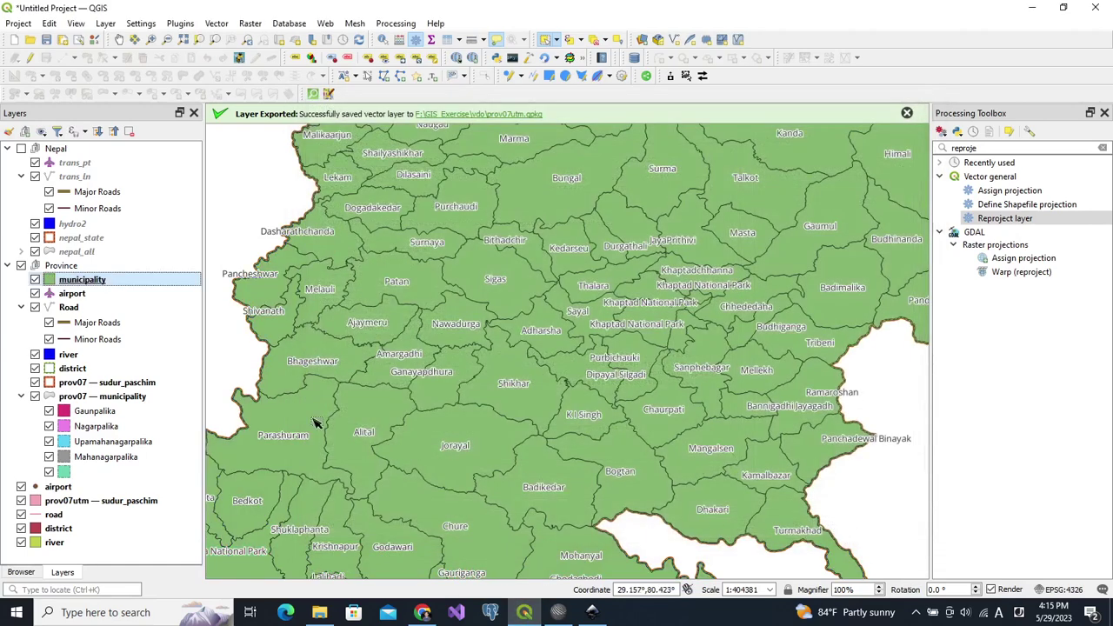
{"action": "mouse_move", "coordinate": [119, 283]}
{"action": "left_mouse_down"}
{"action": "mouse_move", "coordinate": [96, 435]}
{"action": "mouse_move", "coordinate": [101, 485]}
{"action": "left_mouse_up"}
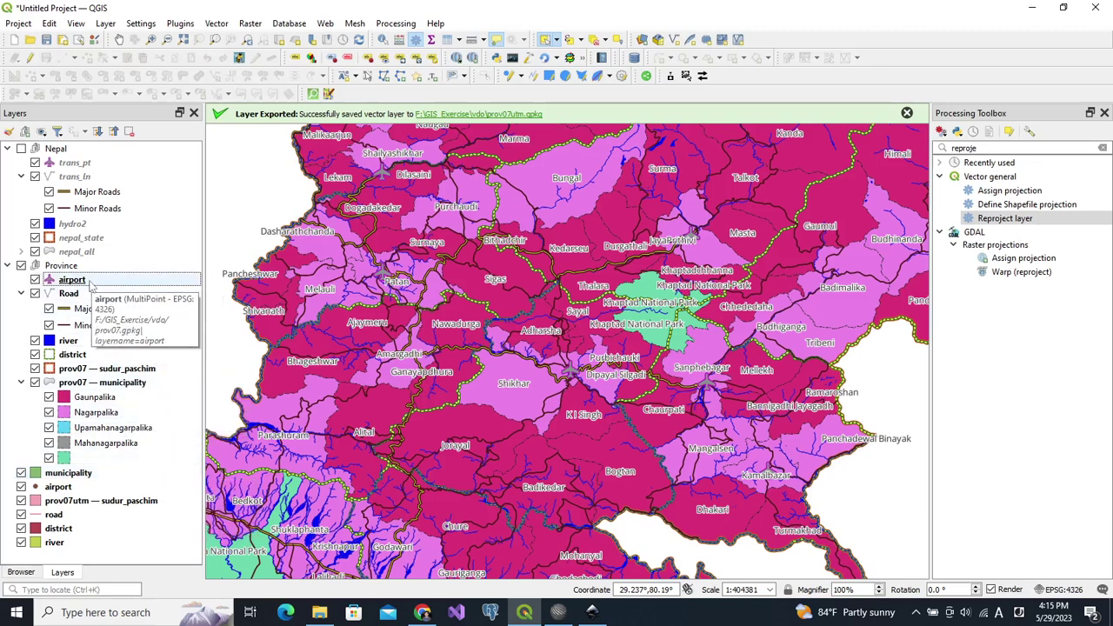
Step: From the airport layer's properties, save its style to GIS_Exercise styles/airport.qml, overwriting the old file
{"action": "left_click", "coordinate": [90, 283]}
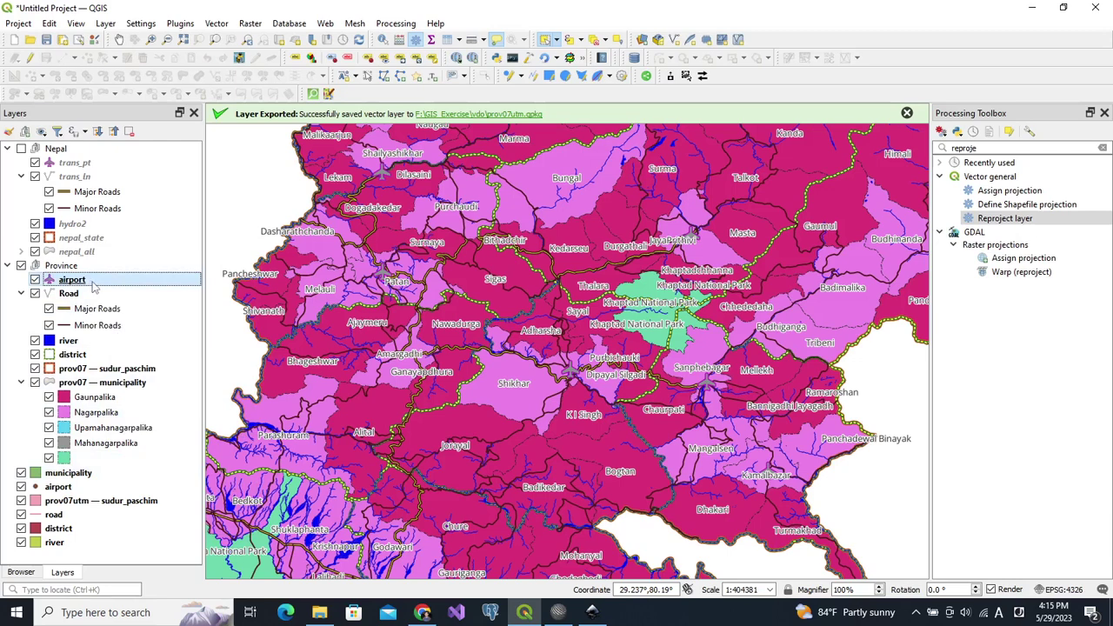
{"action": "right_click", "coordinate": [93, 287]}
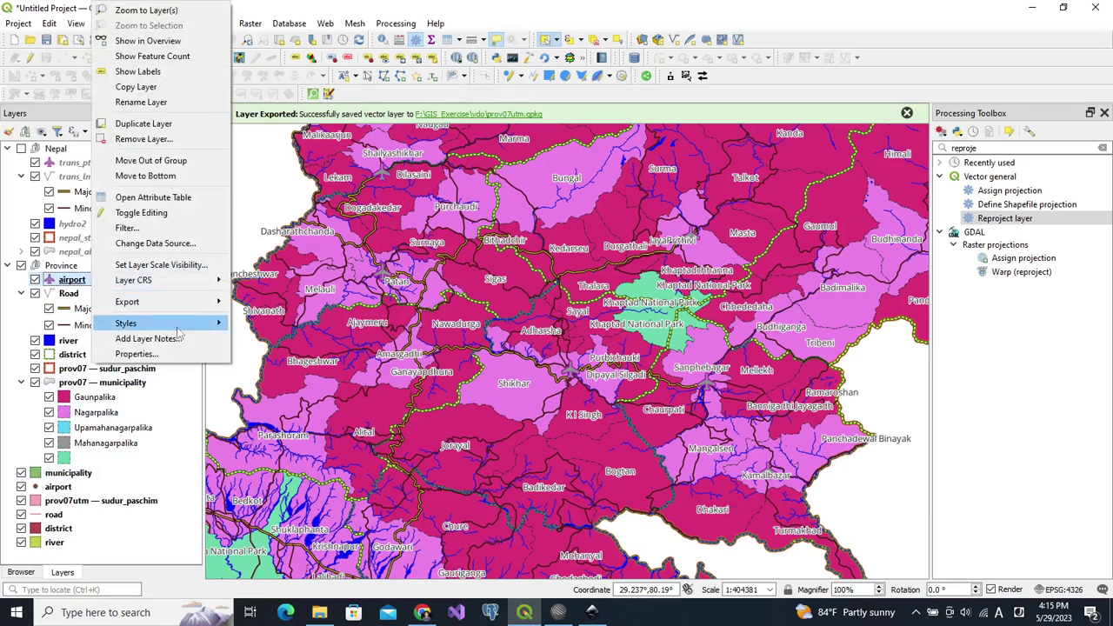
{"action": "mouse_move", "coordinate": [180, 333]}
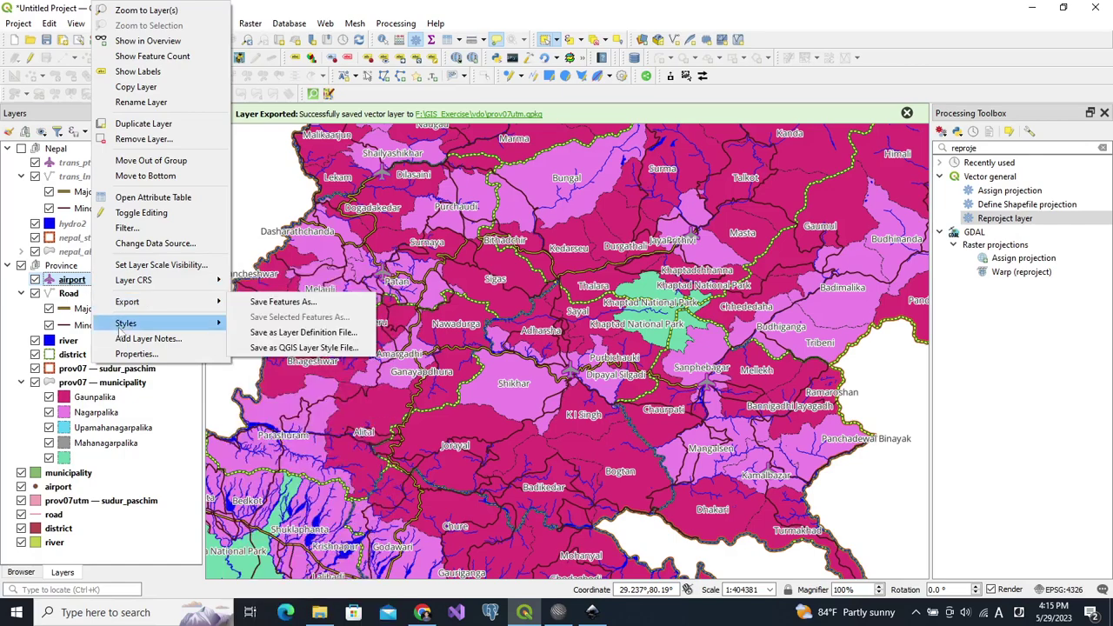
{"action": "left_click", "coordinate": [135, 355]}
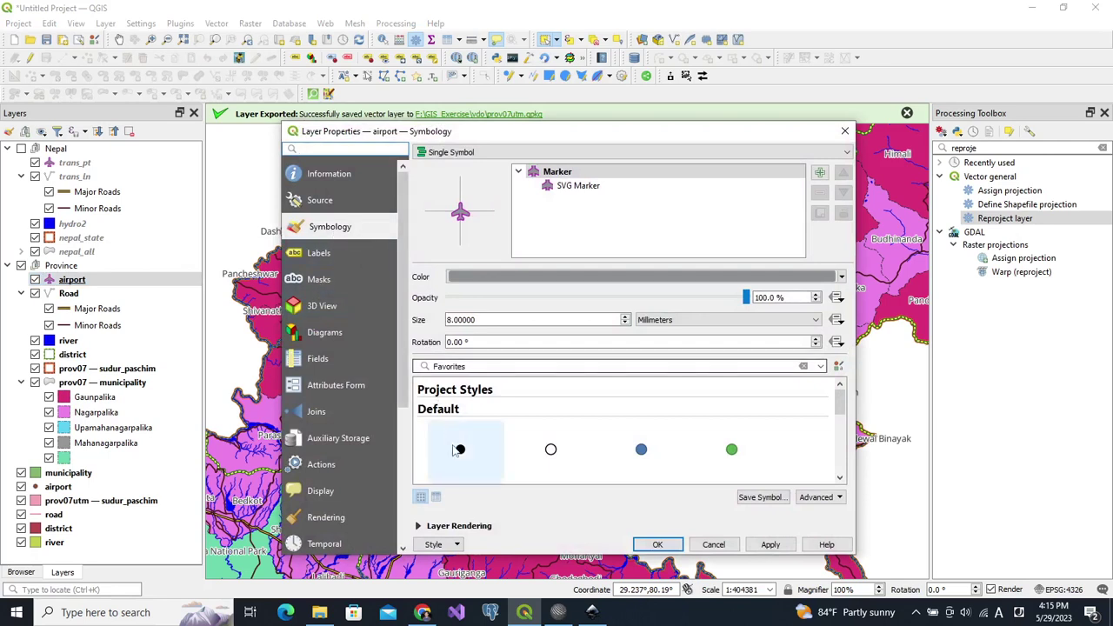
{"action": "left_click", "coordinate": [453, 544]}
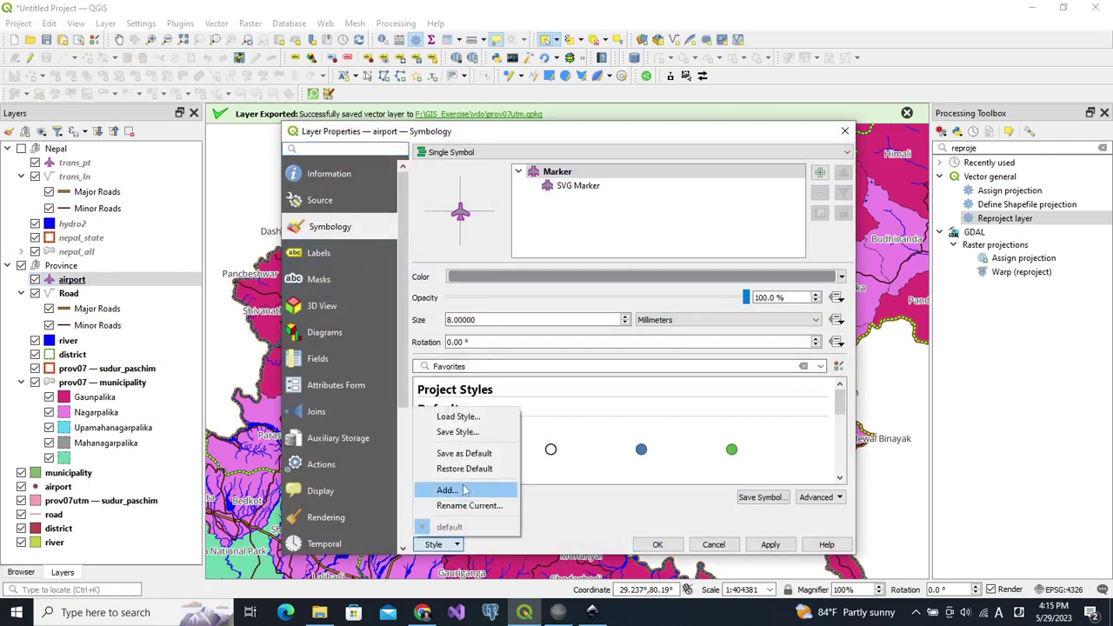
{"action": "left_click", "coordinate": [472, 432]}
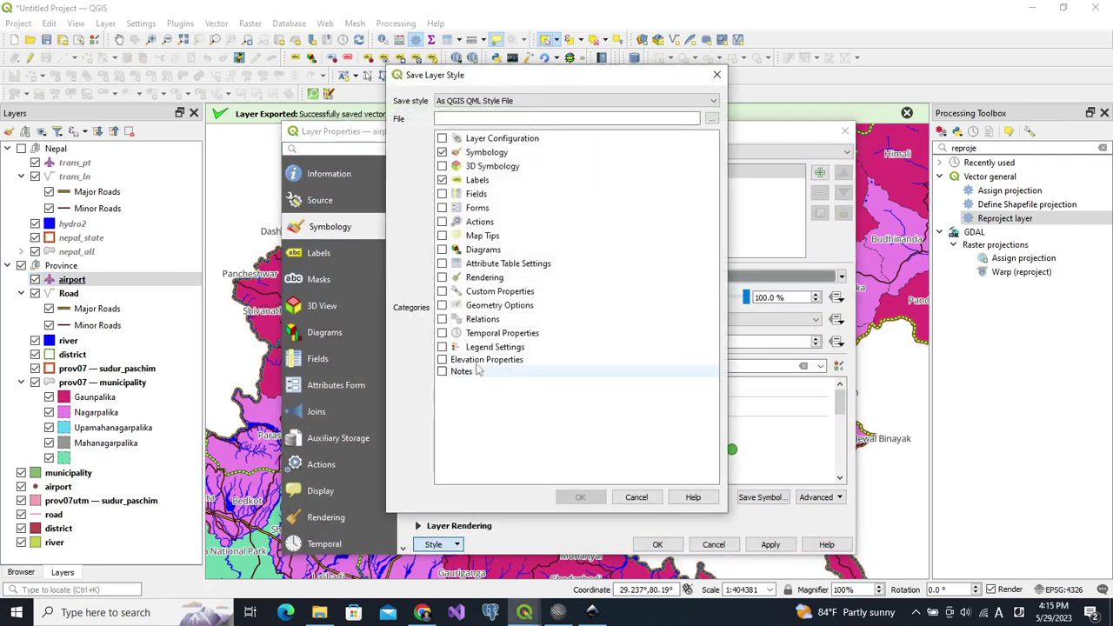
{"action": "left_click", "coordinate": [711, 122]}
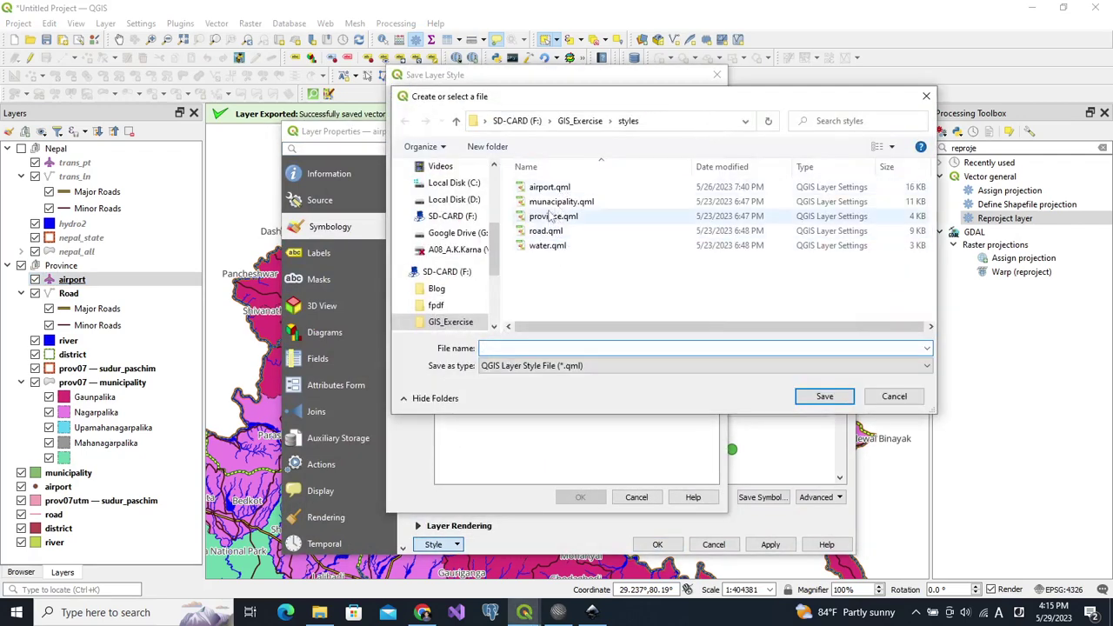
{"action": "left_click", "coordinate": [551, 188]}
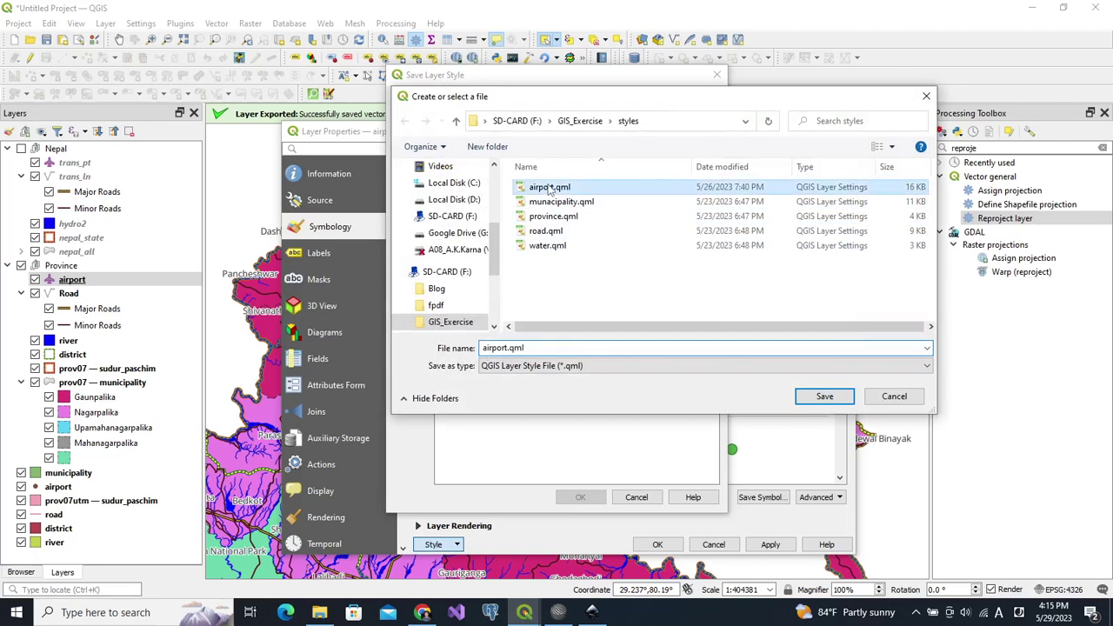
{"action": "left_click", "coordinate": [798, 402]}
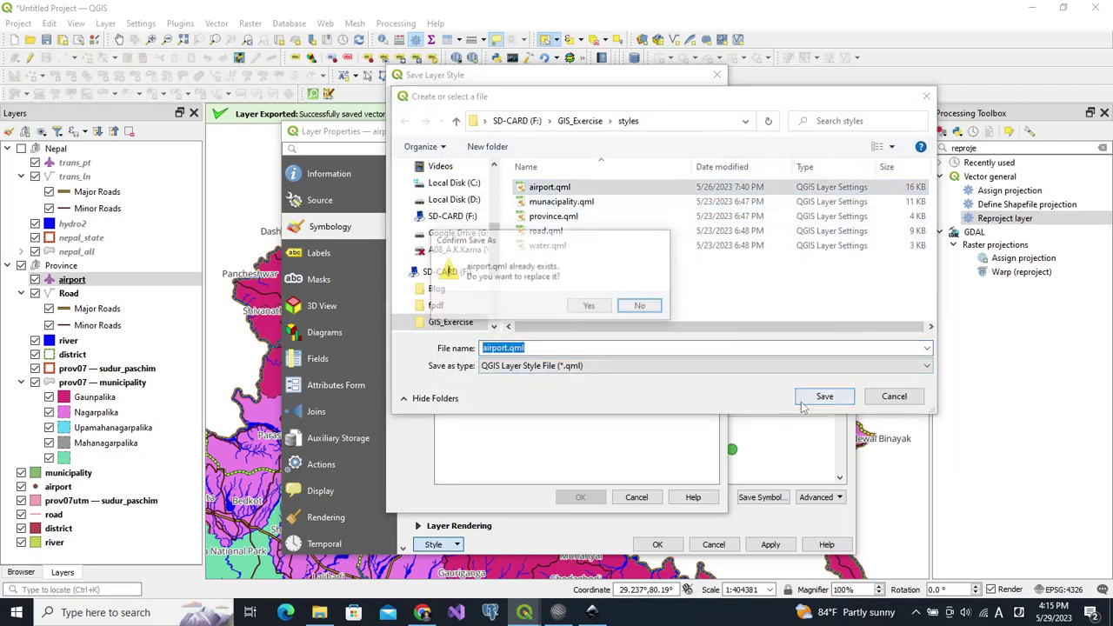
{"action": "left_click", "coordinate": [590, 306]}
{"action": "left_click", "coordinate": [581, 497]}
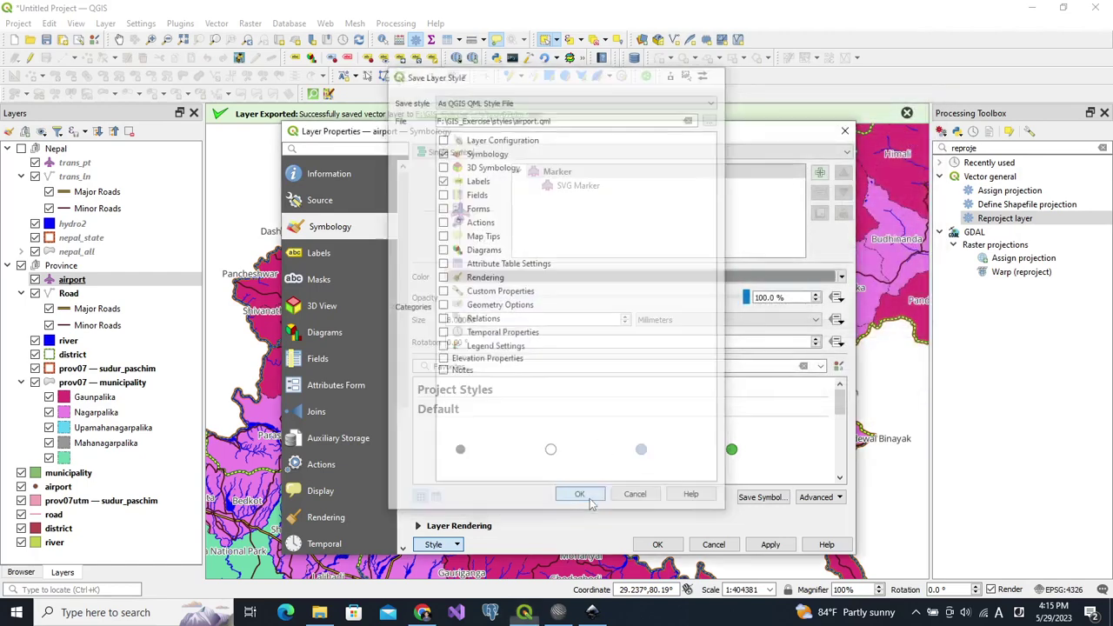
{"action": "left_click", "coordinate": [659, 545]}
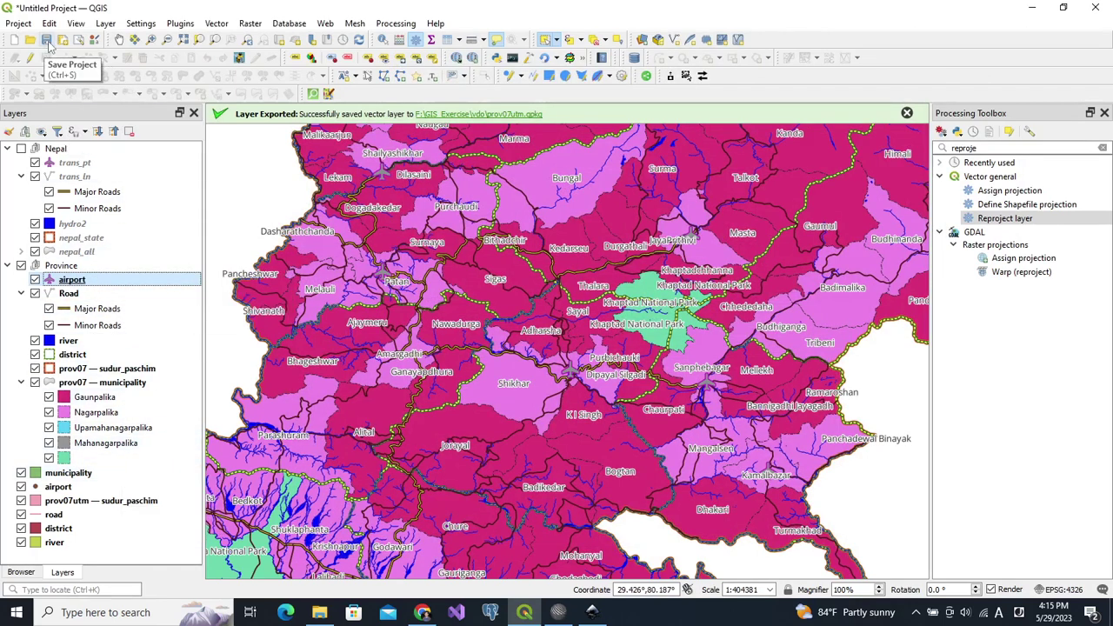
{"action": "left_click", "coordinate": [49, 45]}
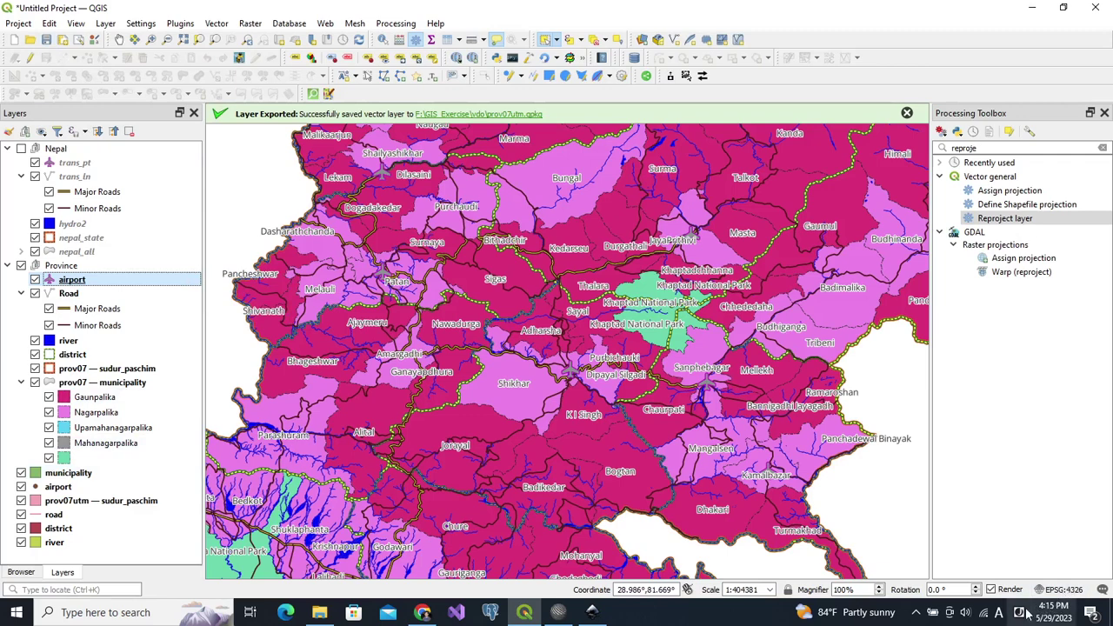
{"action": "left_click", "coordinate": [919, 613]}
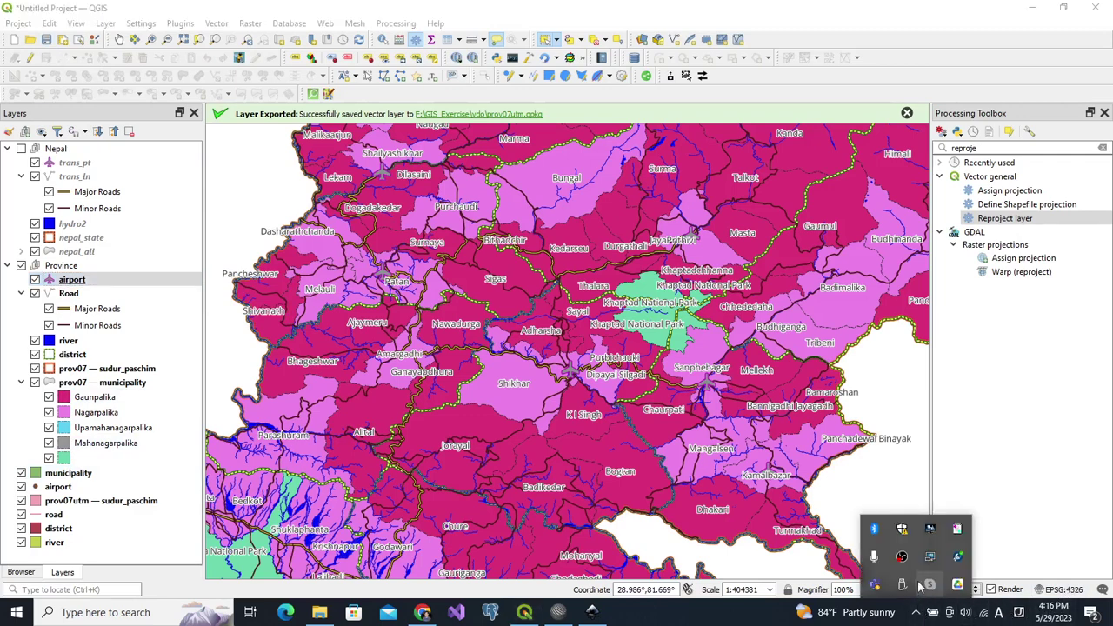